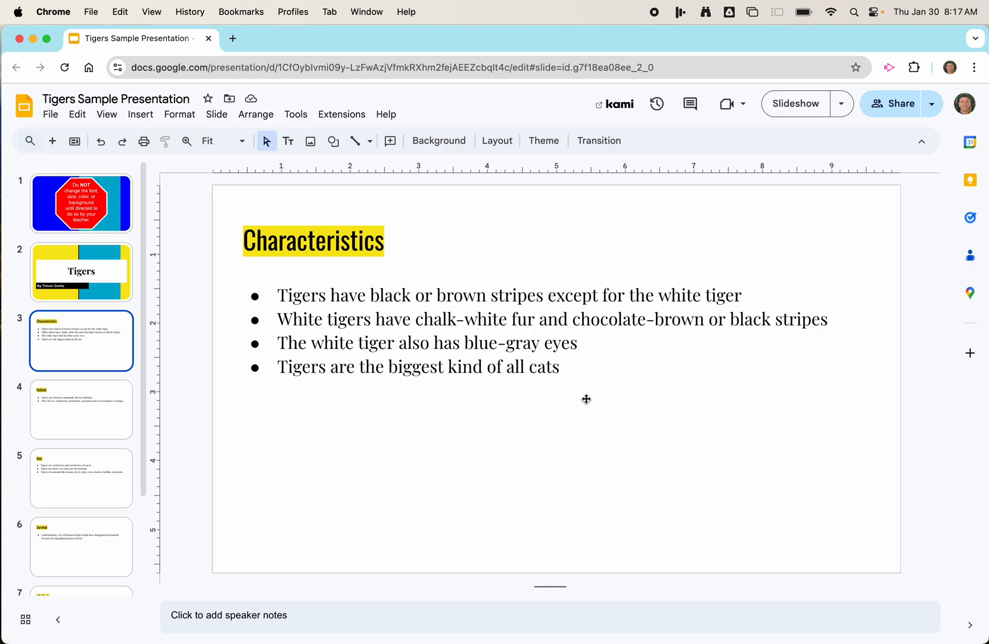
Edit the theme's Title and body layout so its title placeholder has a cyan highlight
click(217, 116)
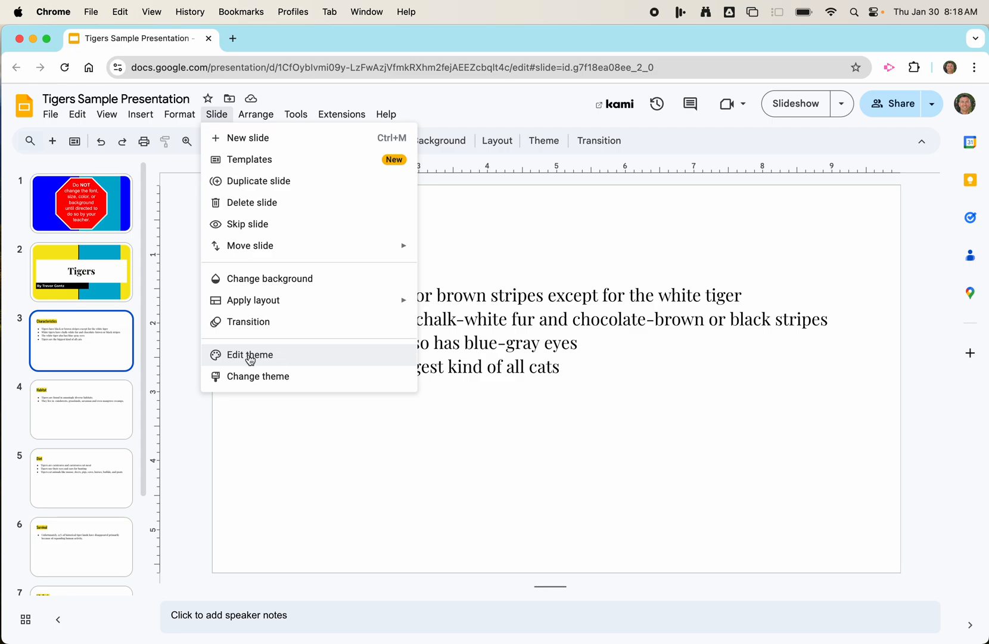
click(250, 356)
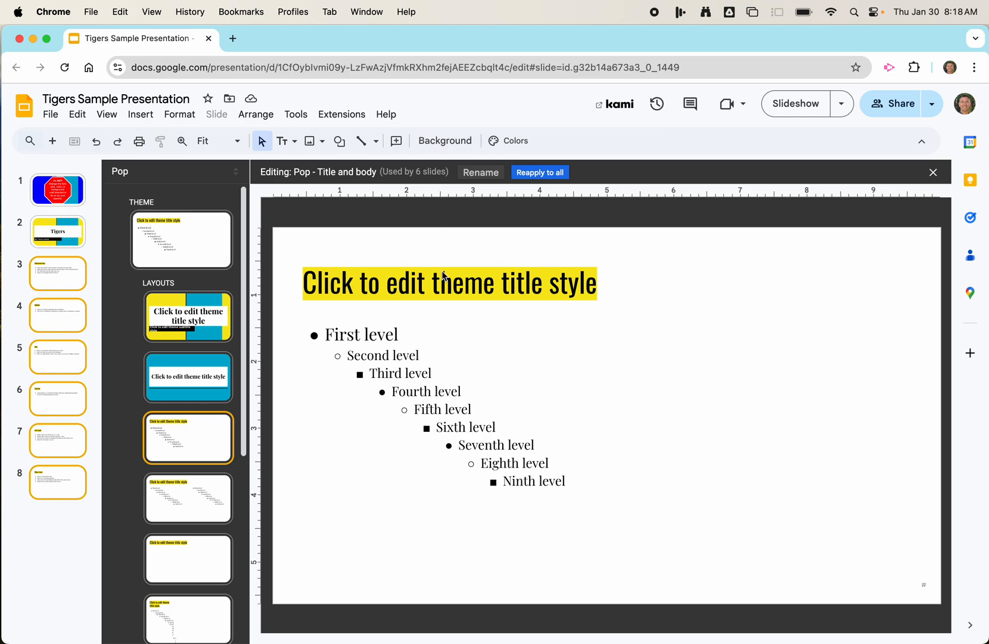
triple_click(375, 277)
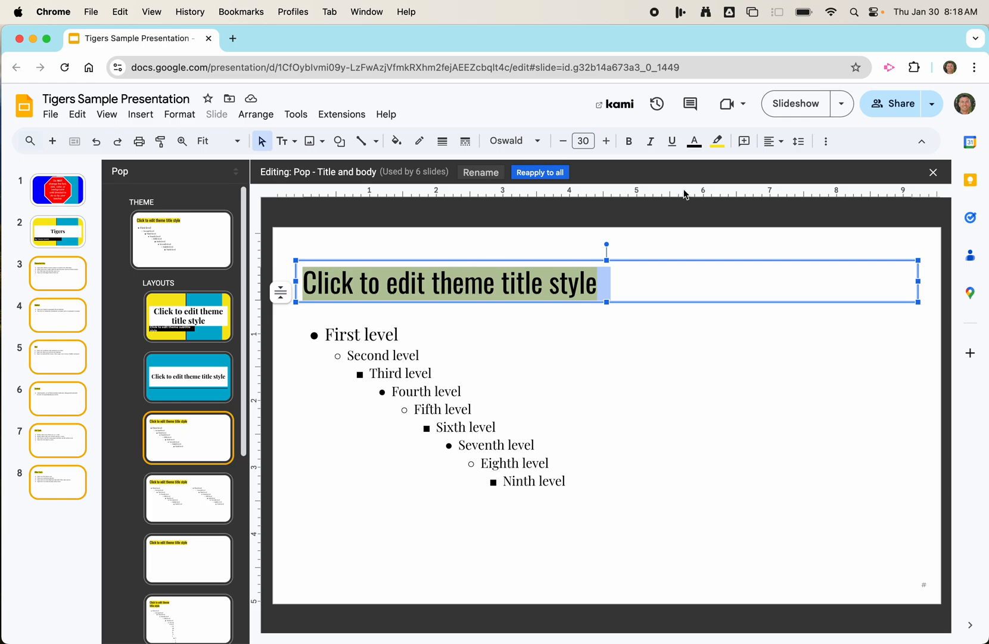
click(719, 143)
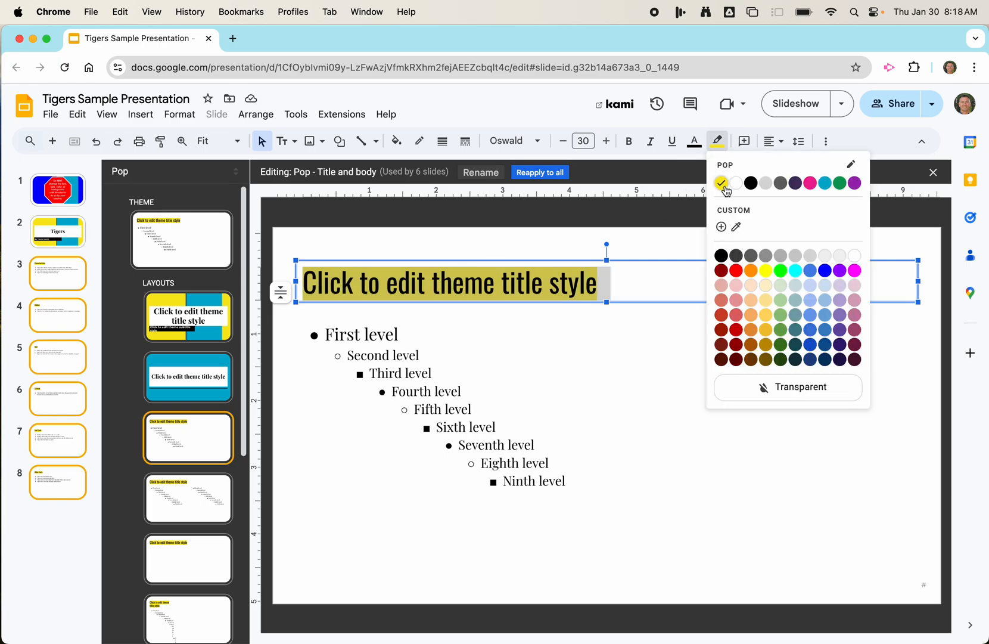
click(796, 271)
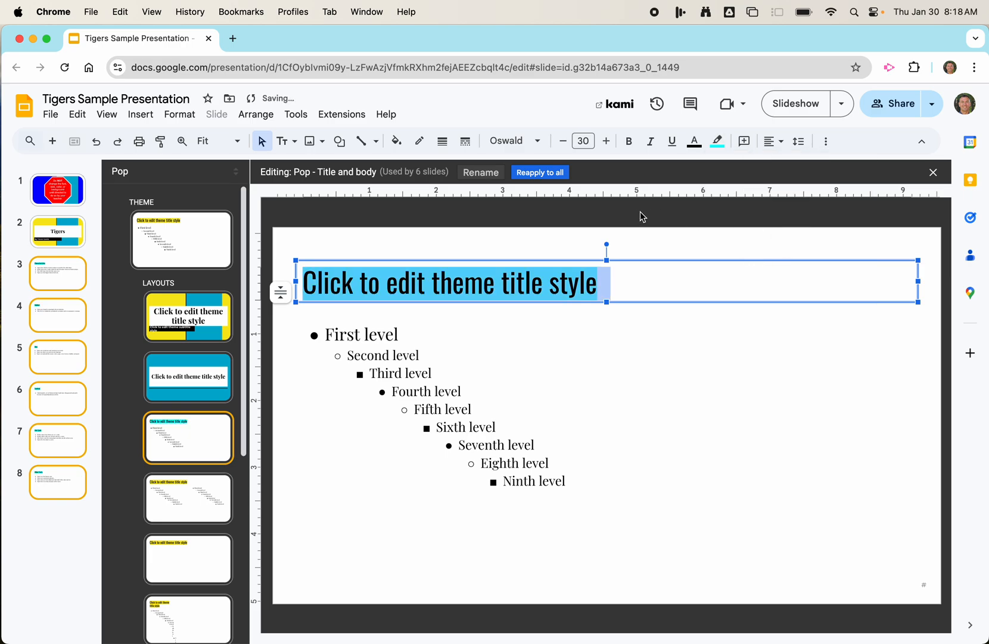
Leave the theme editor and examine the title highlight on slides 3 through 8, returning to the Characteristics slide
click(55, 277)
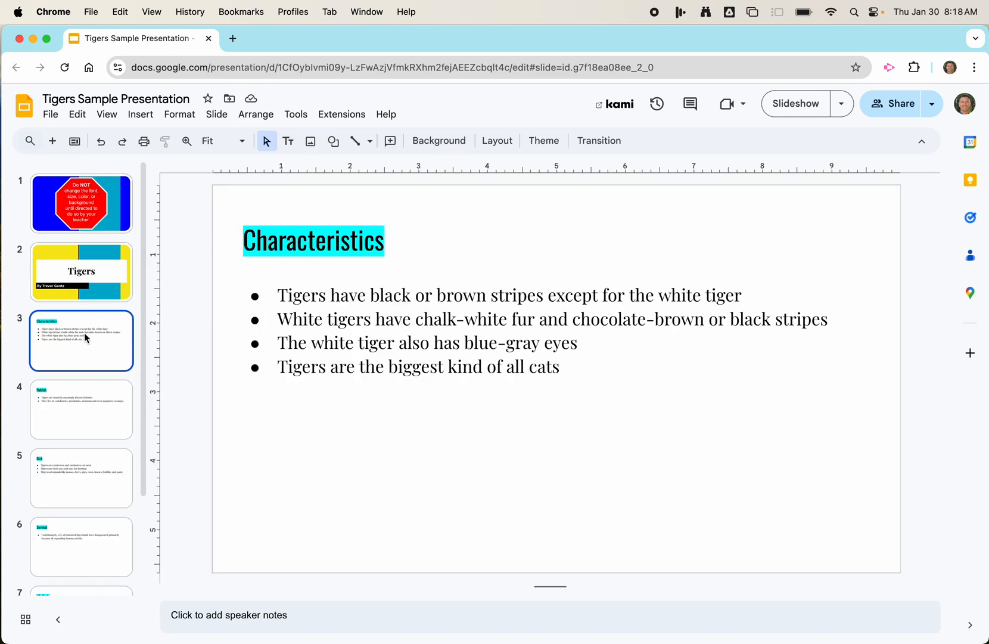
key(Down)
key(Down)
key(Down)
key(Down)
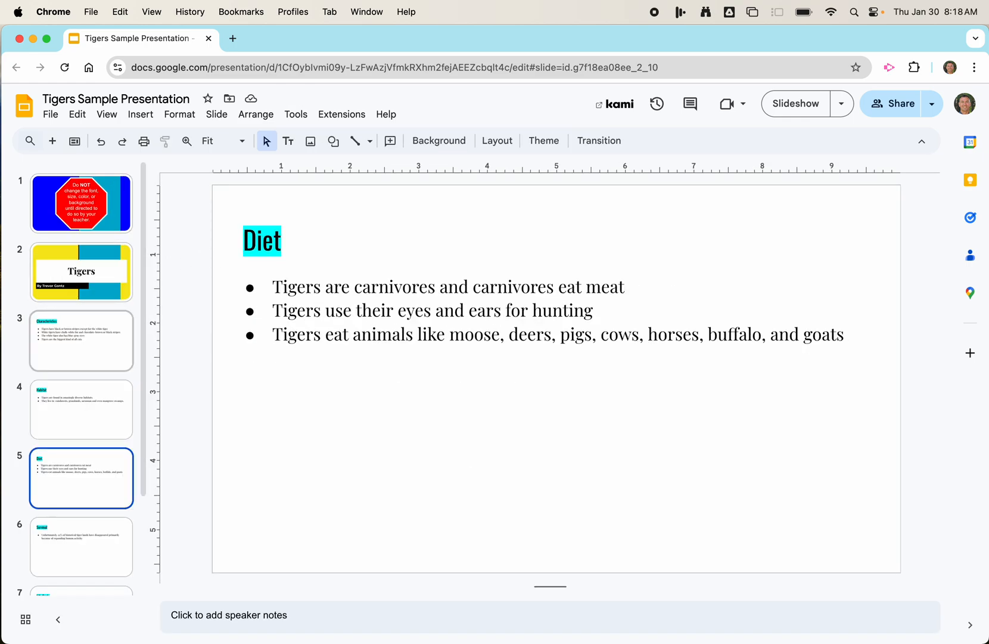
key(Down)
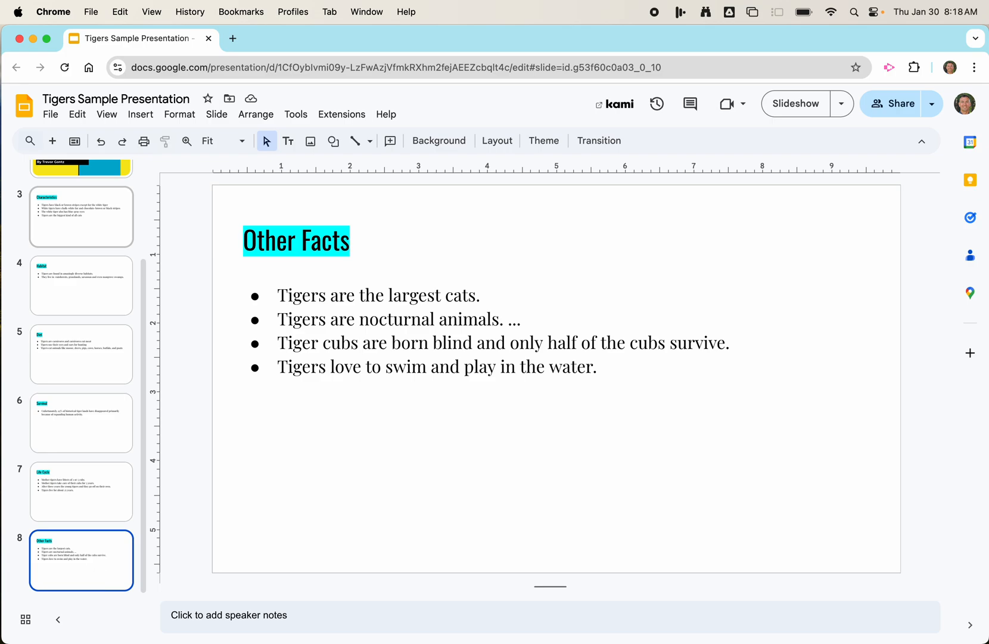
key(Up)
key(Up)
key(Up)
key(Up)
key(Up)
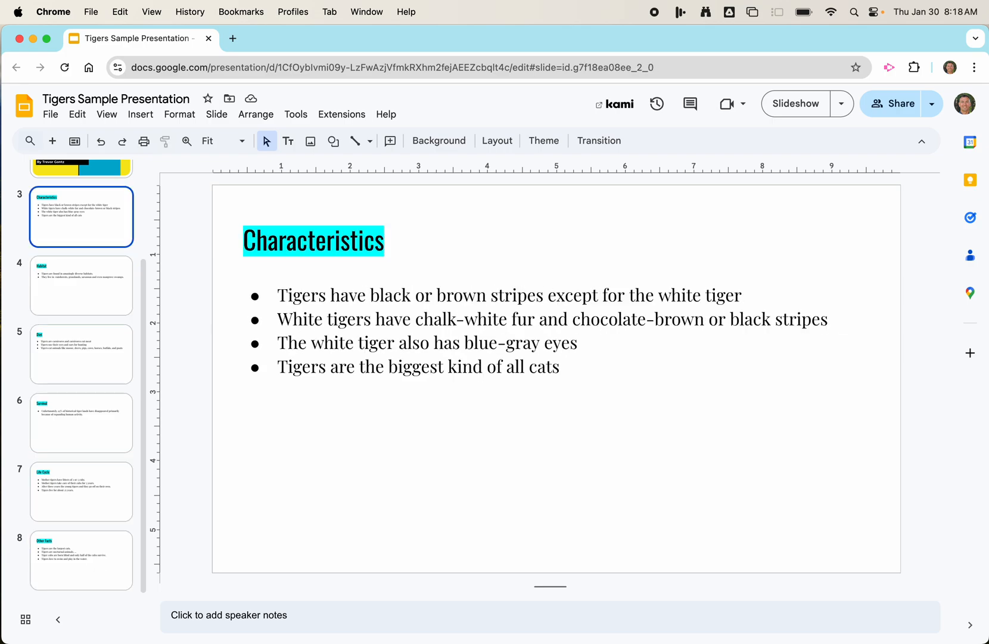
key(Up)
click(97, 291)
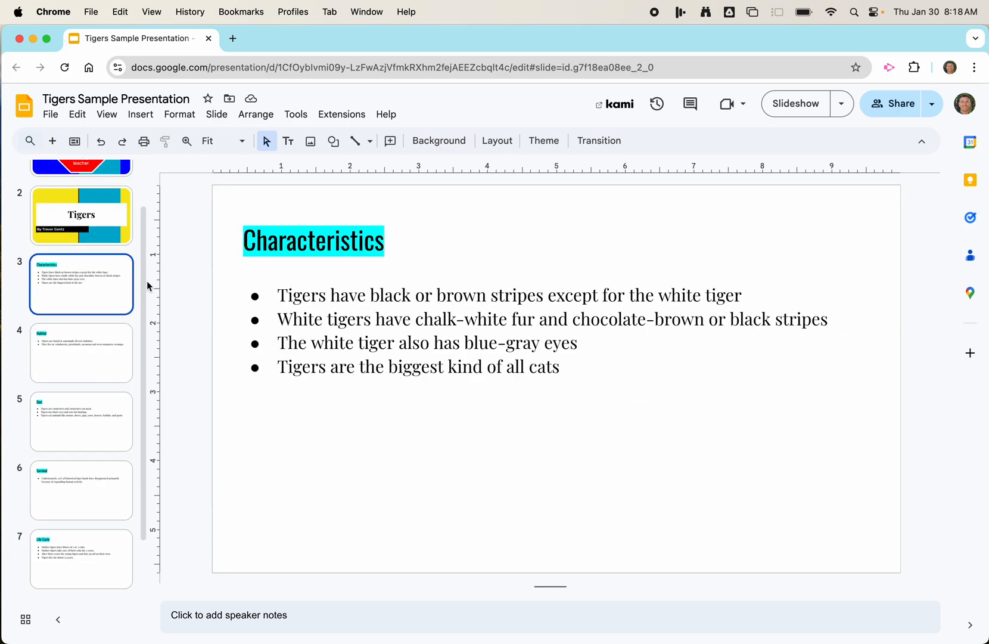
click(218, 115)
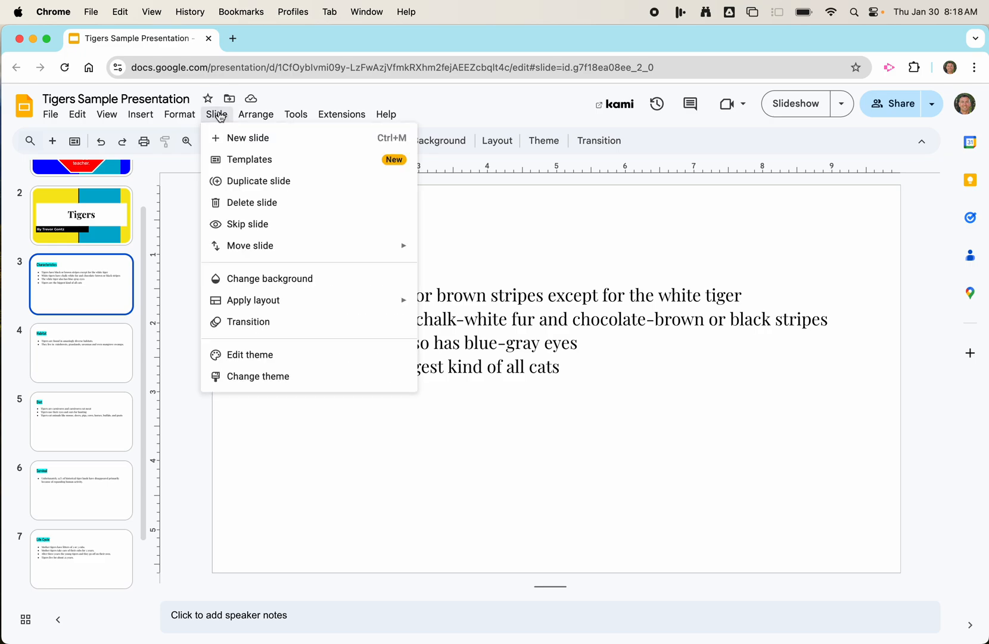
click(256, 355)
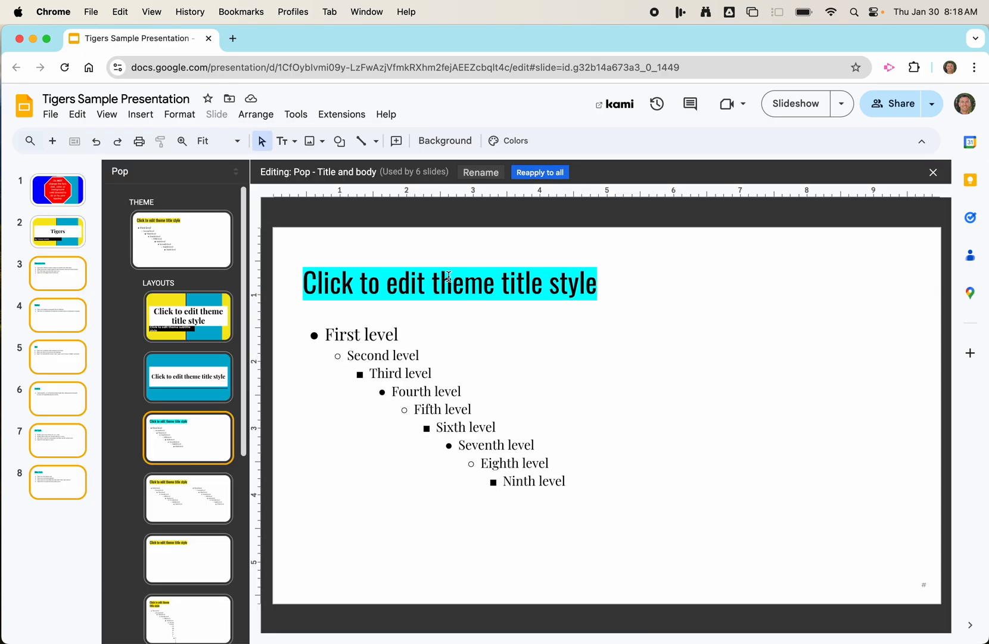
triple_click(391, 341)
triple_click(398, 356)
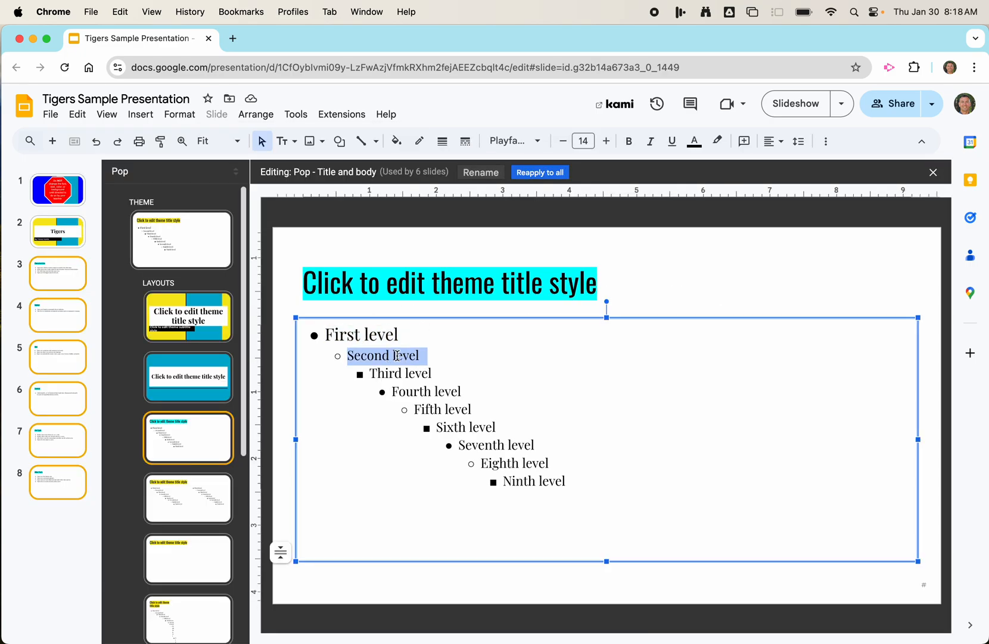
triple_click(367, 338)
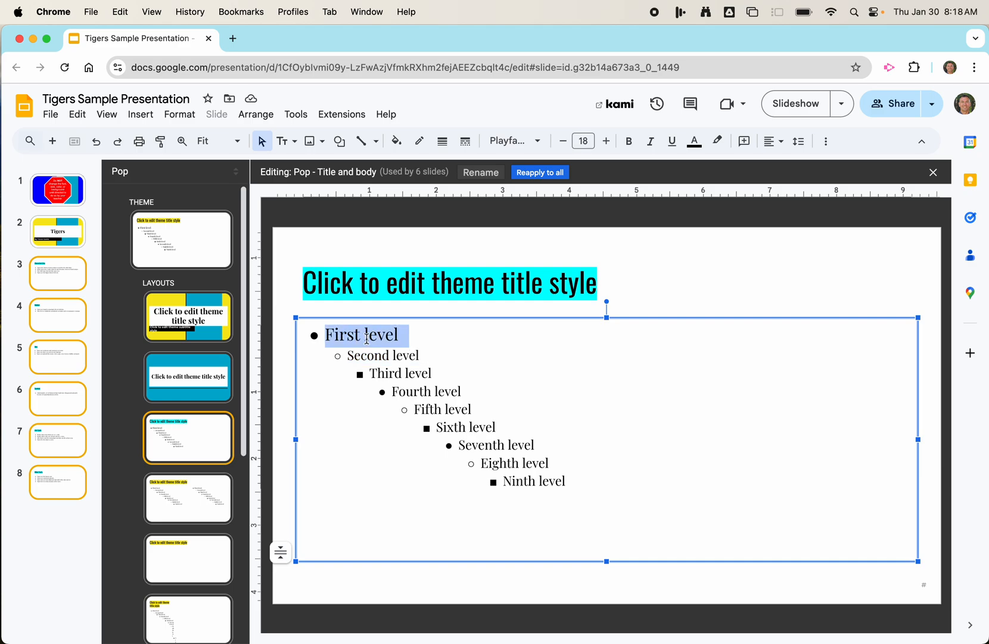
Check which font the bullet text on the Characteristics slide uses
click(55, 273)
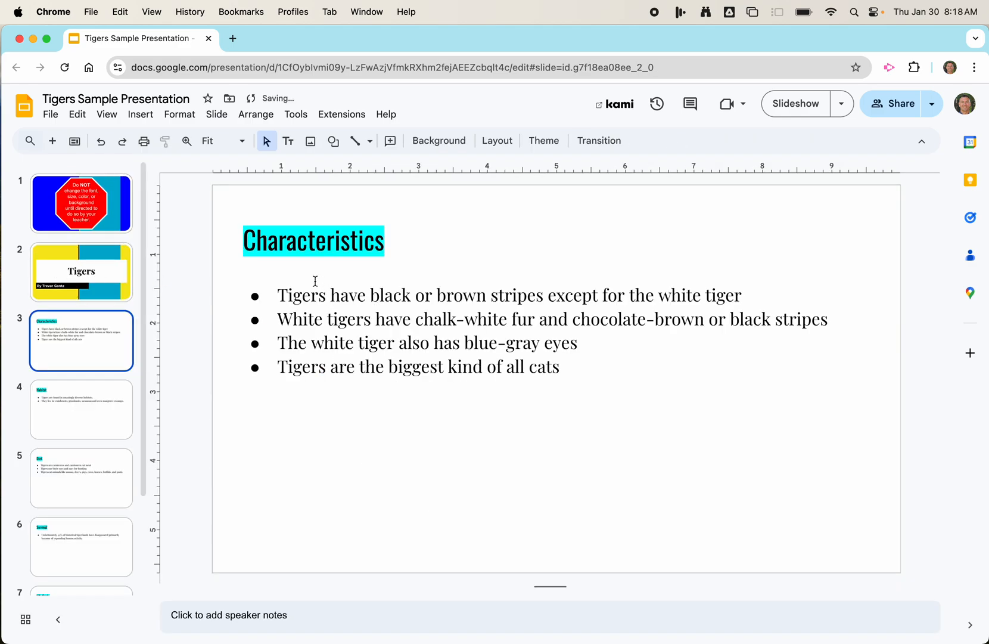
click(301, 293)
click(509, 141)
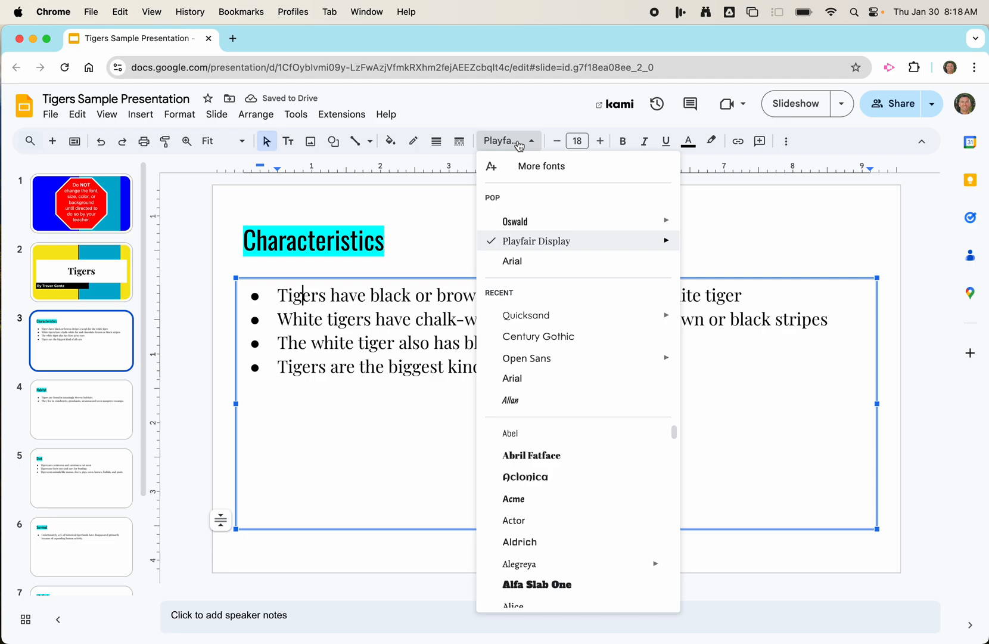
mouse_move(539, 242)
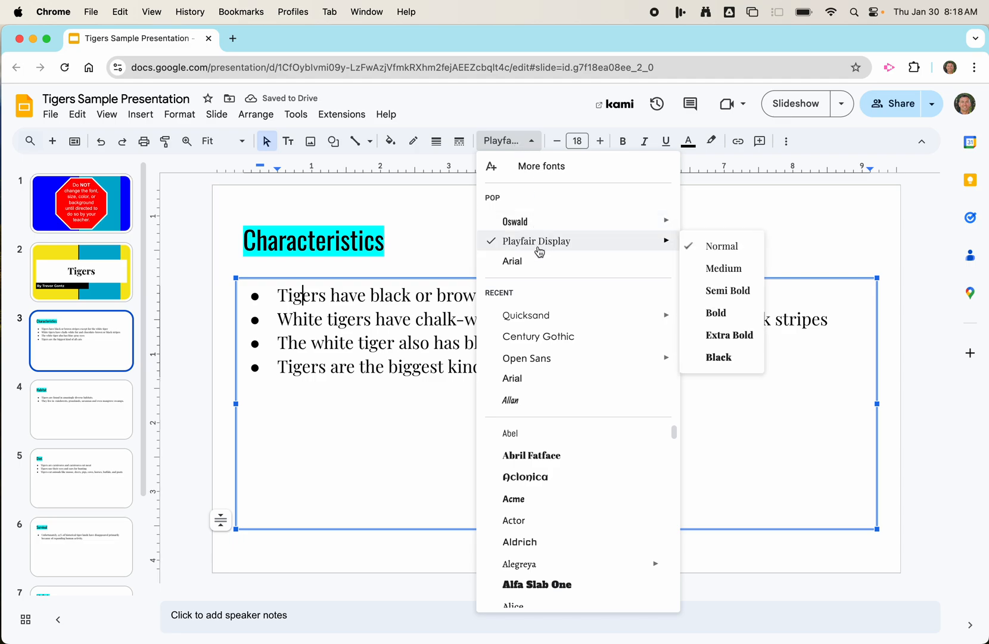
click(181, 262)
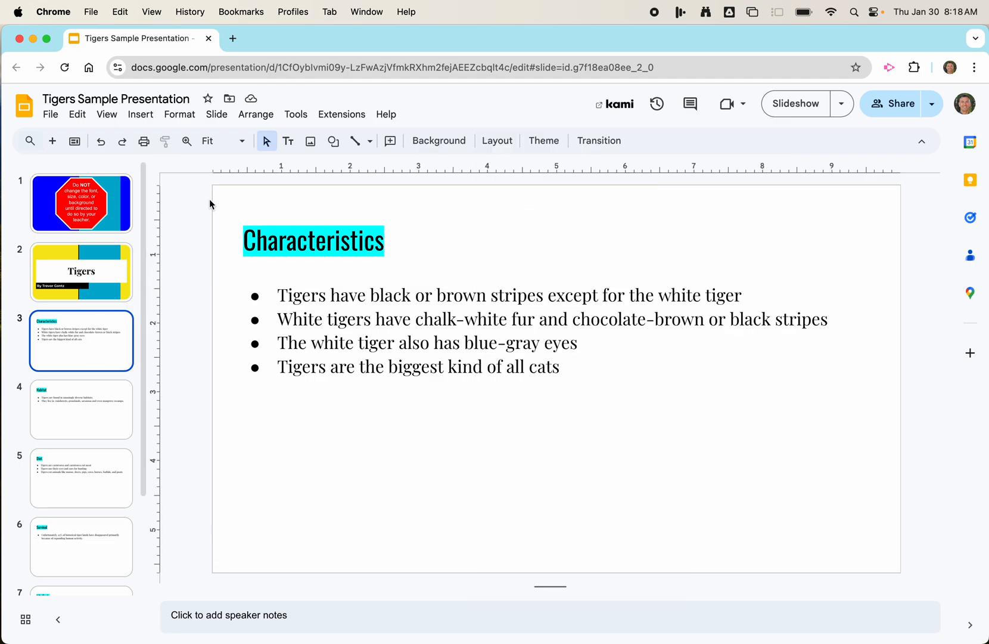
Edit the theme's Title and body layout so all levels of the body placeholder use the Aldrich font
click(217, 117)
click(256, 351)
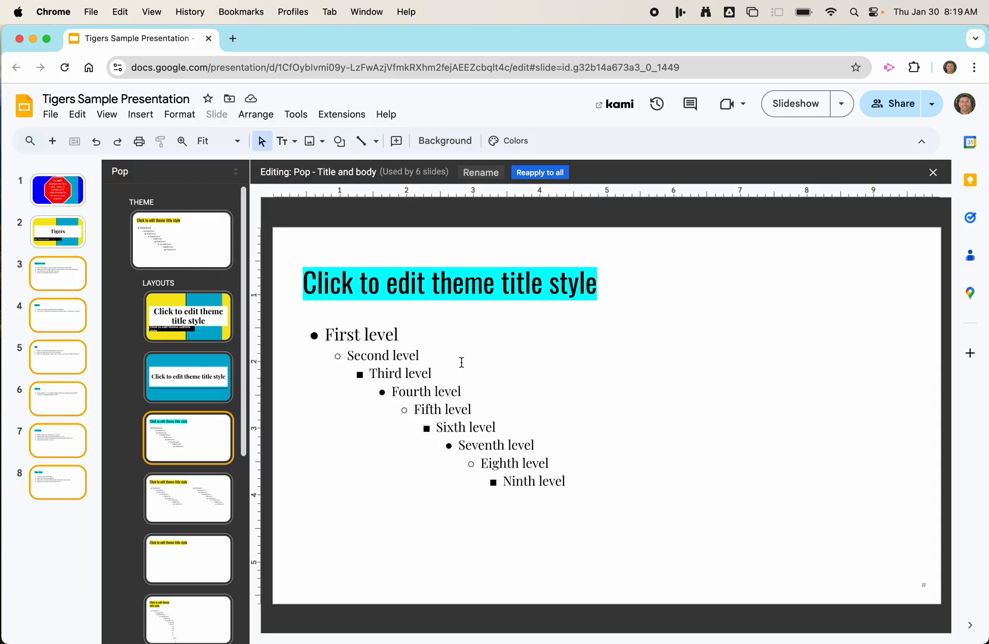
triple_click(452, 374)
triple_click(476, 386)
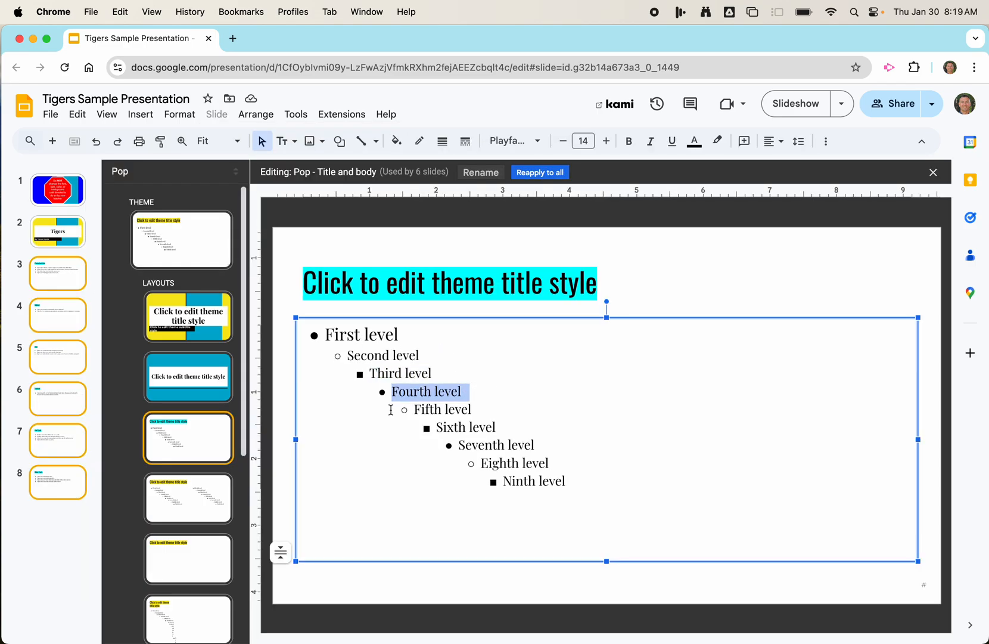
key(super+a)
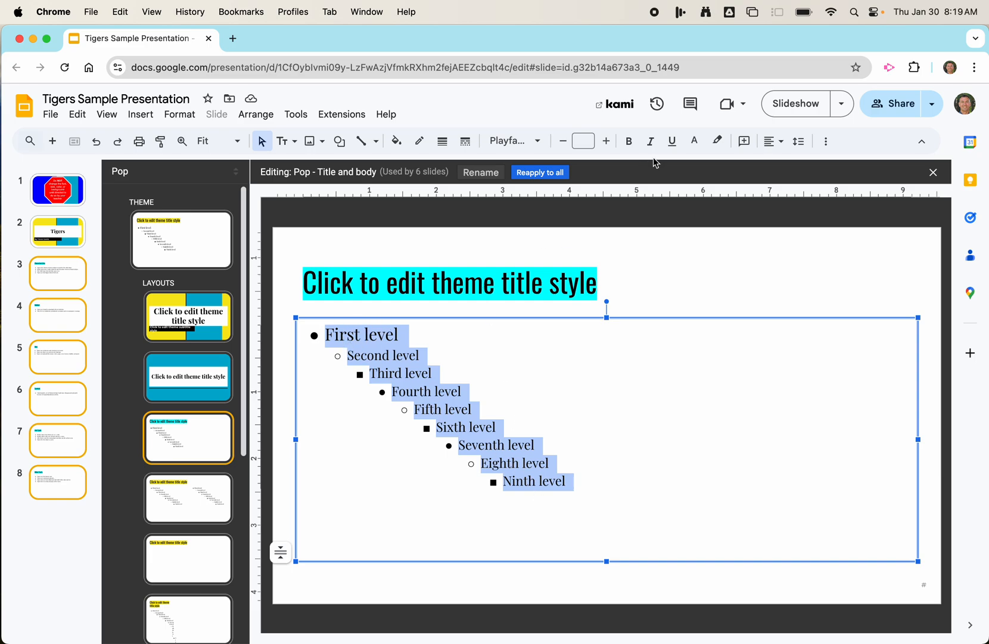
click(536, 142)
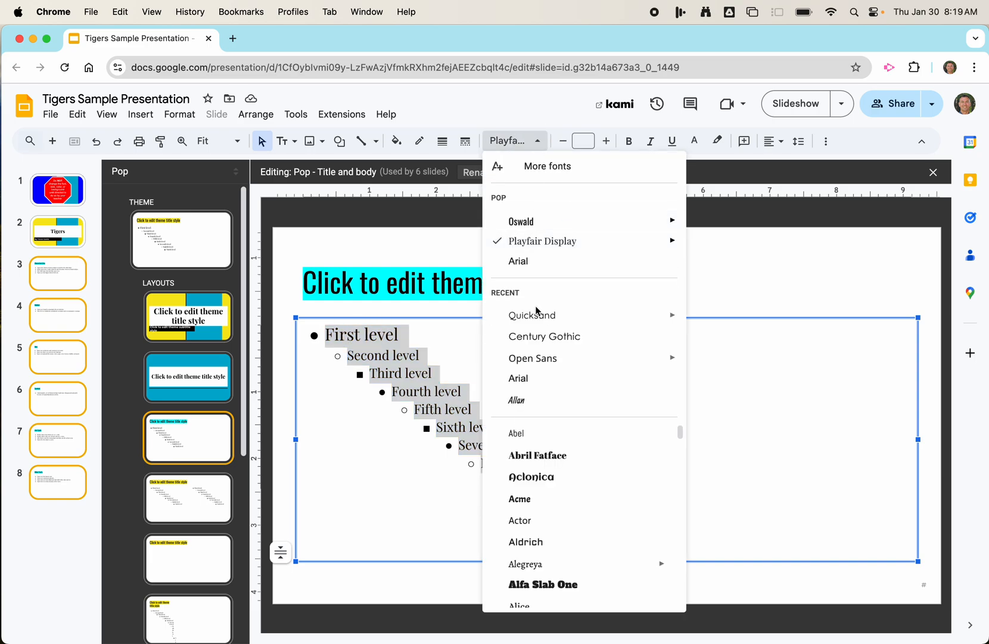
mouse_move(543, 357)
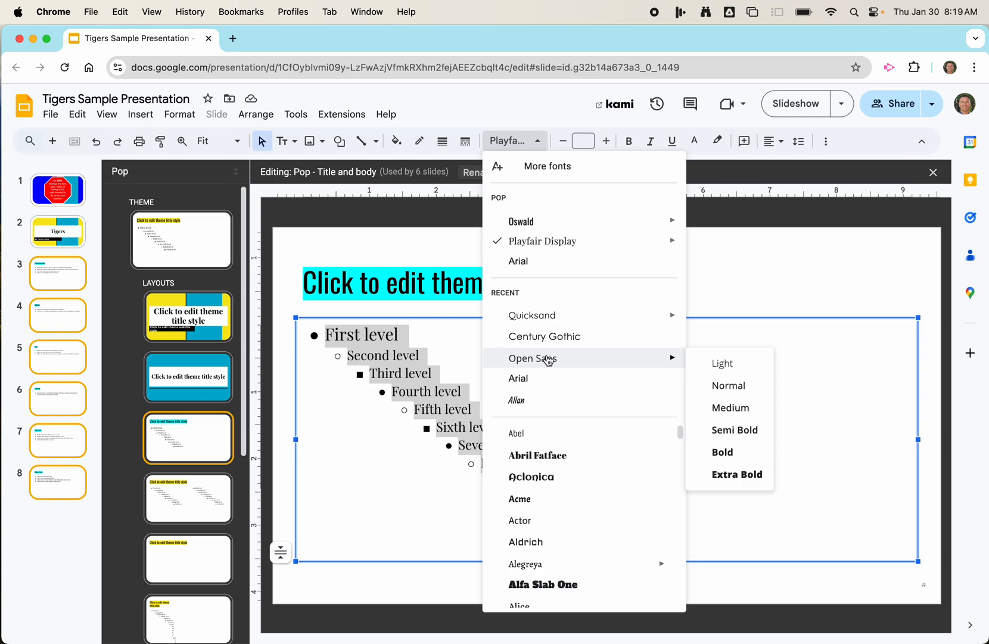
click(541, 542)
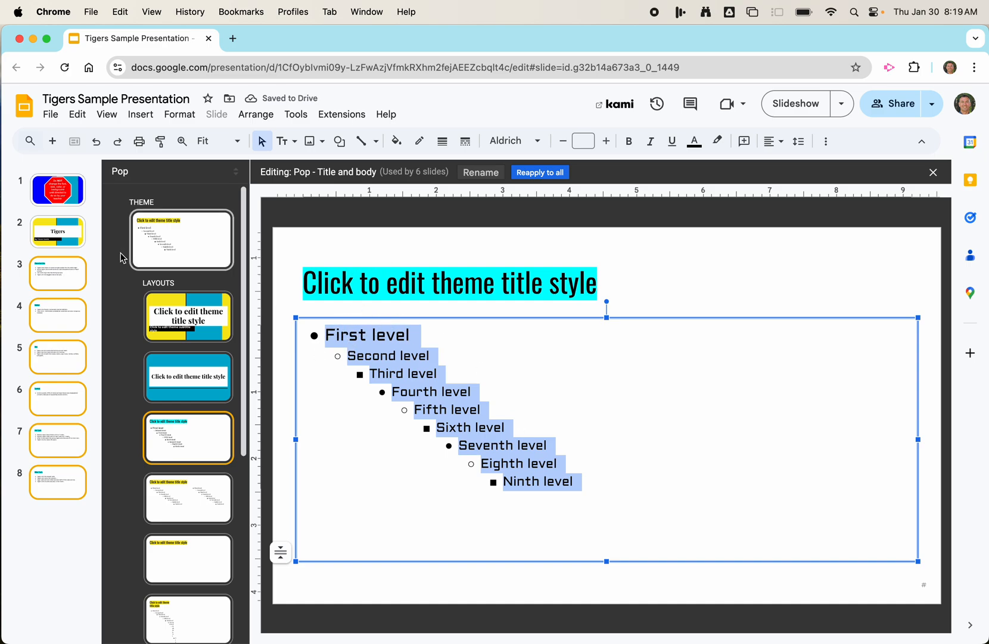
Leave the theme editor and examine the body text font on slides 3 through 8, going back up to the title slide
click(66, 274)
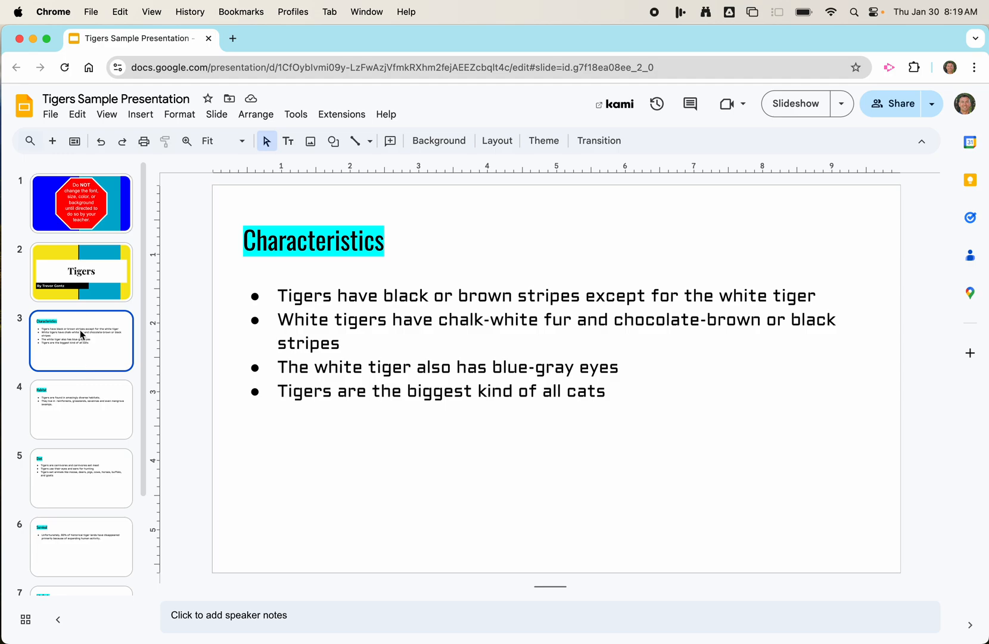
key(Down)
key(Down)
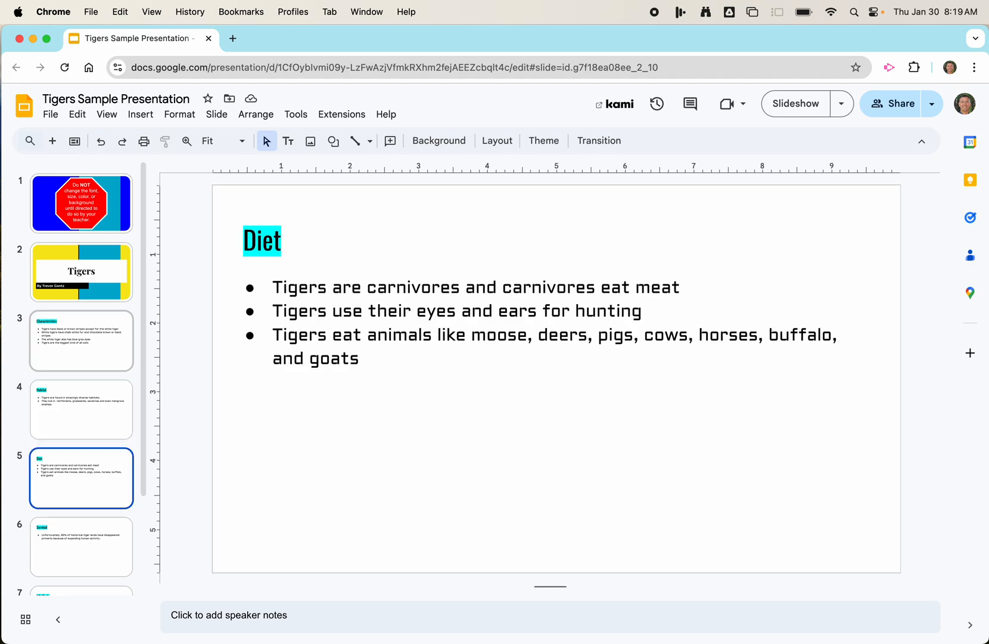
key(Down)
key(Down)
key(Down)
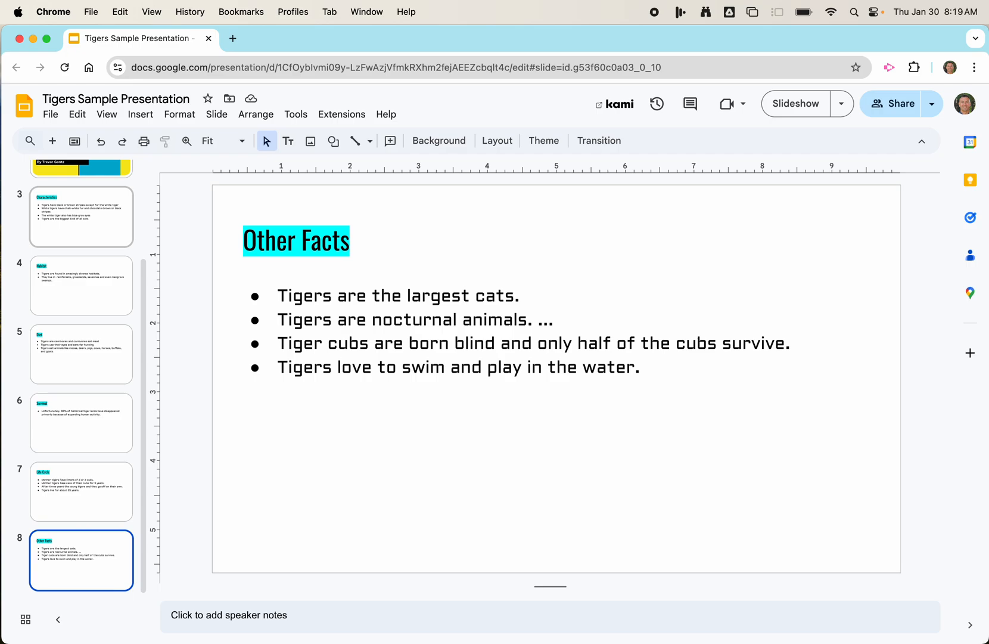
key(Up)
key(Up)
key(Up)
key(Up)
key(Up)
key(Up)
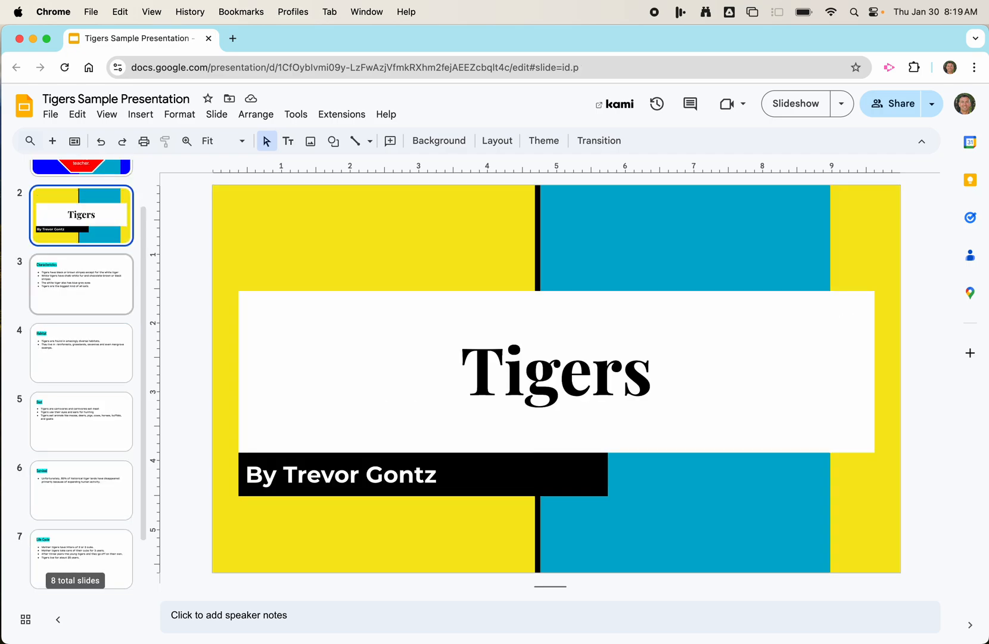
Change the font of all bullet text on the Characteristics slide to Acme, directly on that slide only
click(85, 285)
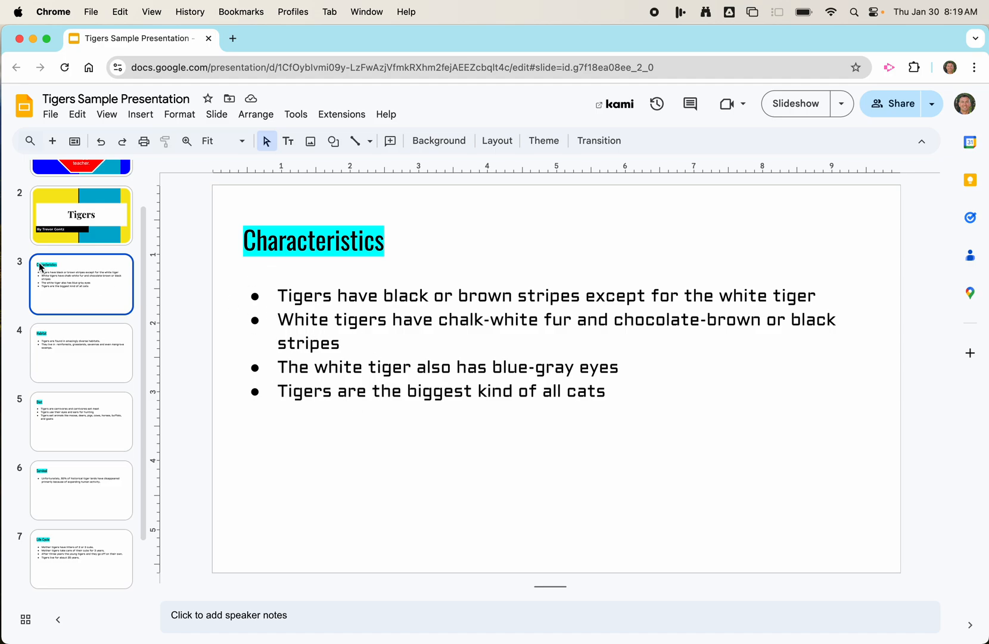
click(372, 322)
drag(615, 391, 265, 288)
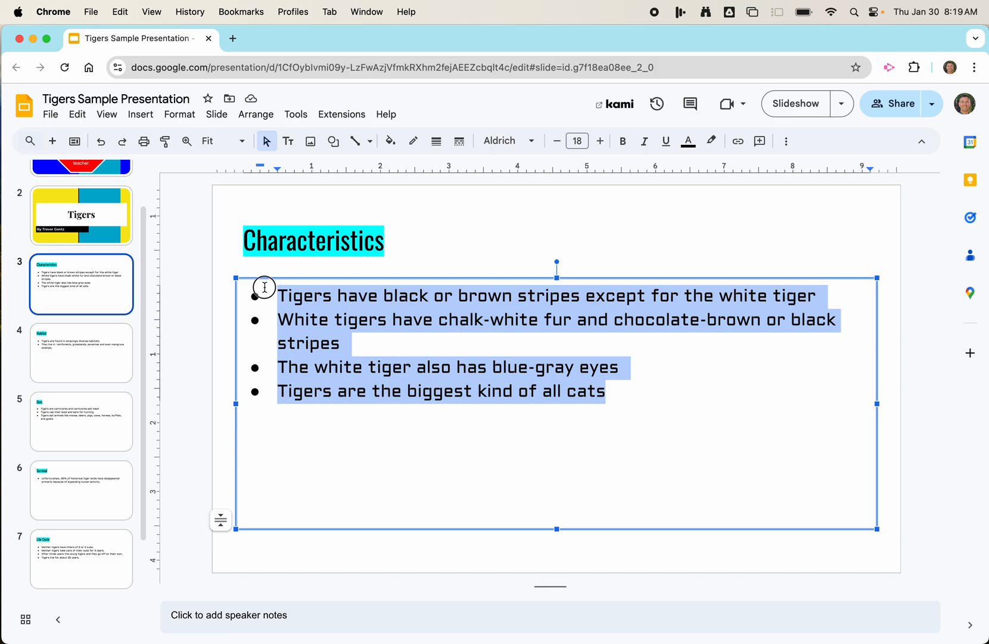
click(517, 141)
mouse_move(564, 407)
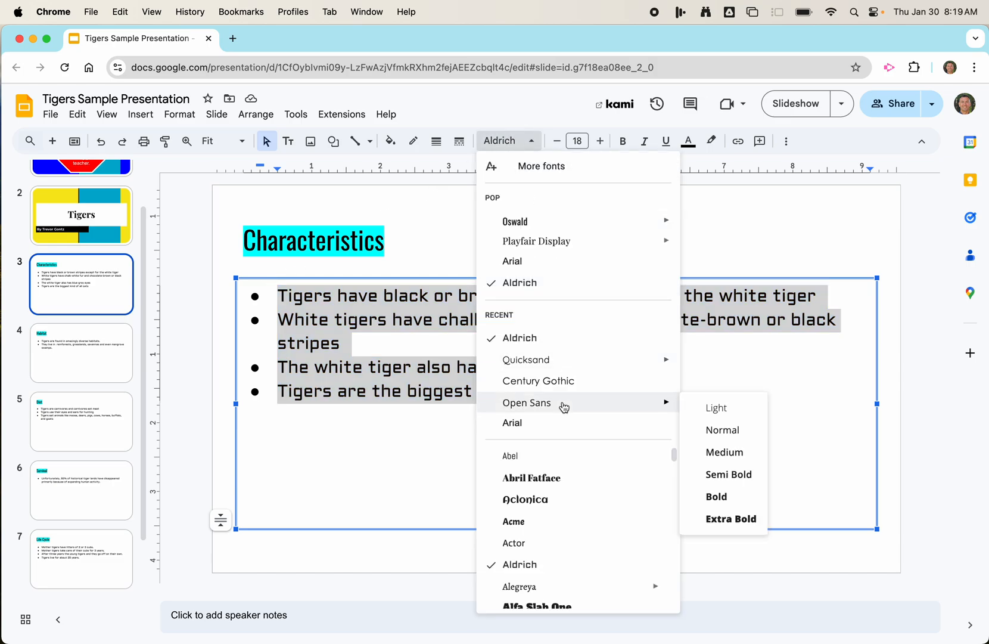
click(554, 521)
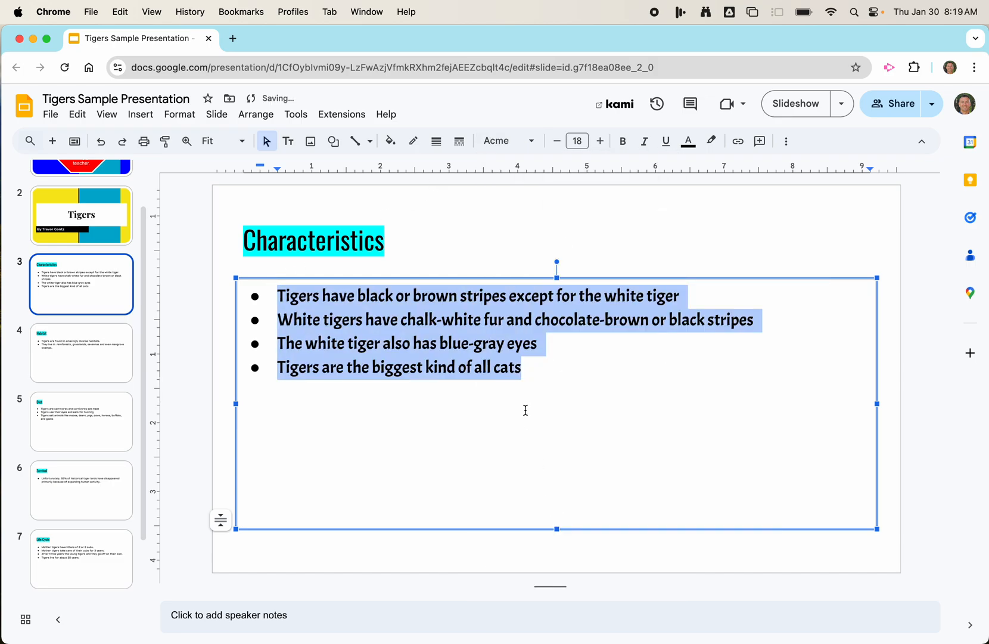
click(530, 418)
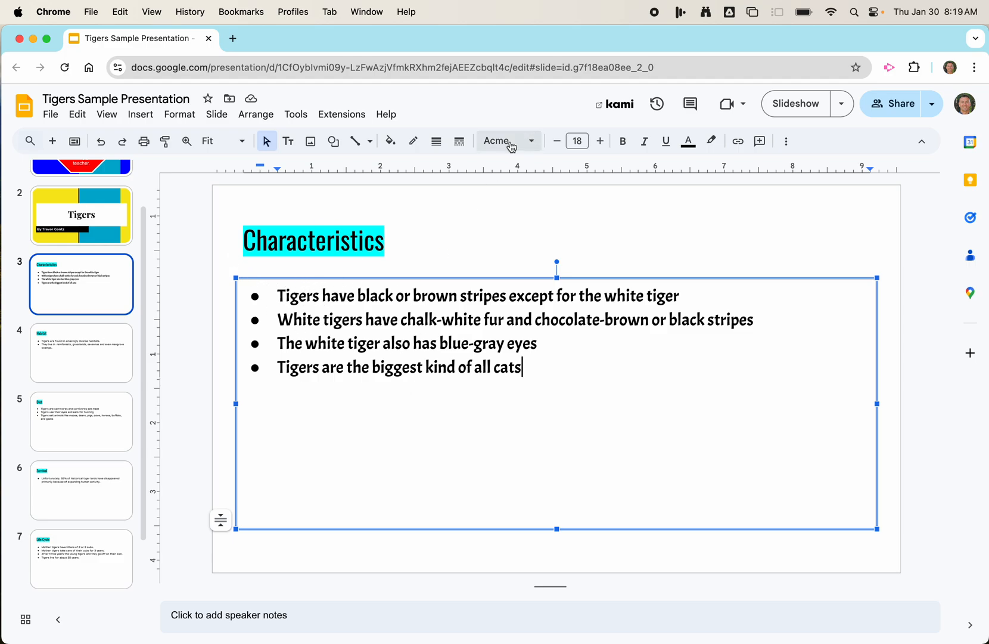
Compare the body text font on slides 4 through 7 with the Characteristics slide
click(89, 350)
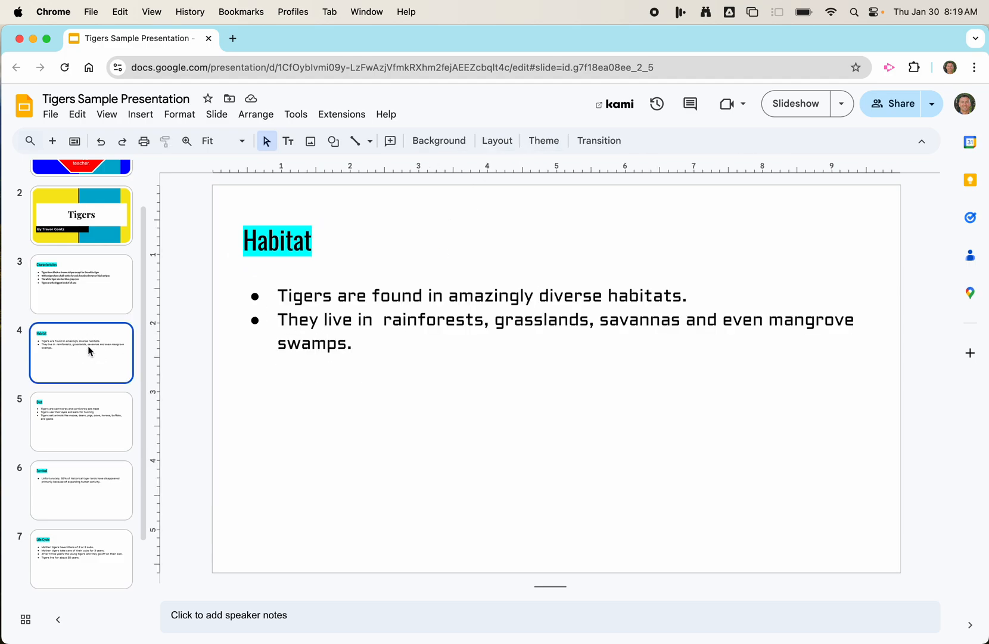
click(82, 424)
click(82, 472)
click(88, 541)
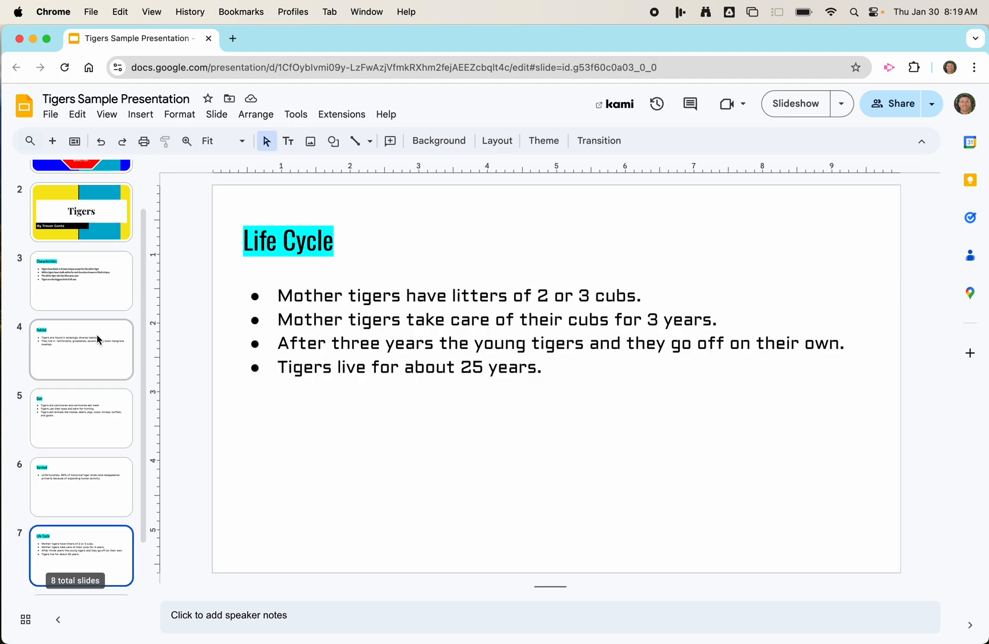
Edit the theme's Title and body layout so all levels of the body placeholder use the Architects Daughter font
click(97, 291)
click(216, 114)
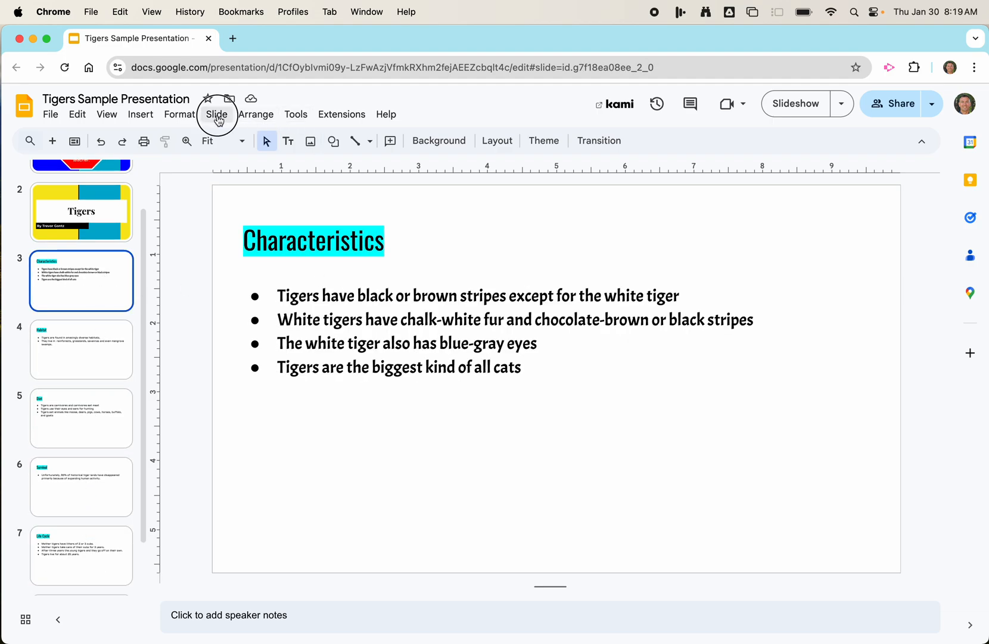
click(250, 356)
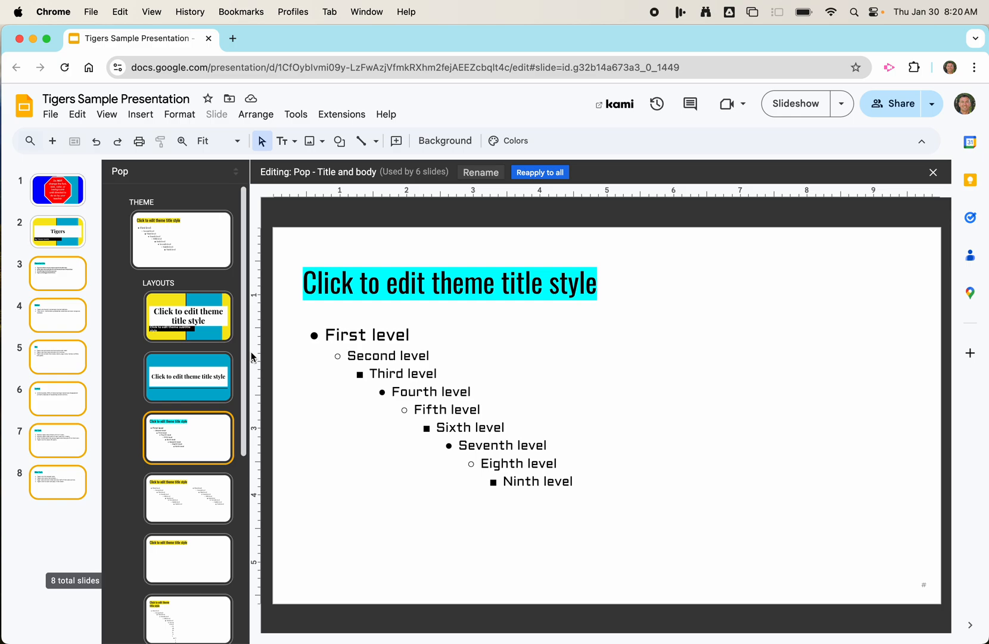
triple_click(446, 361)
key(super+a)
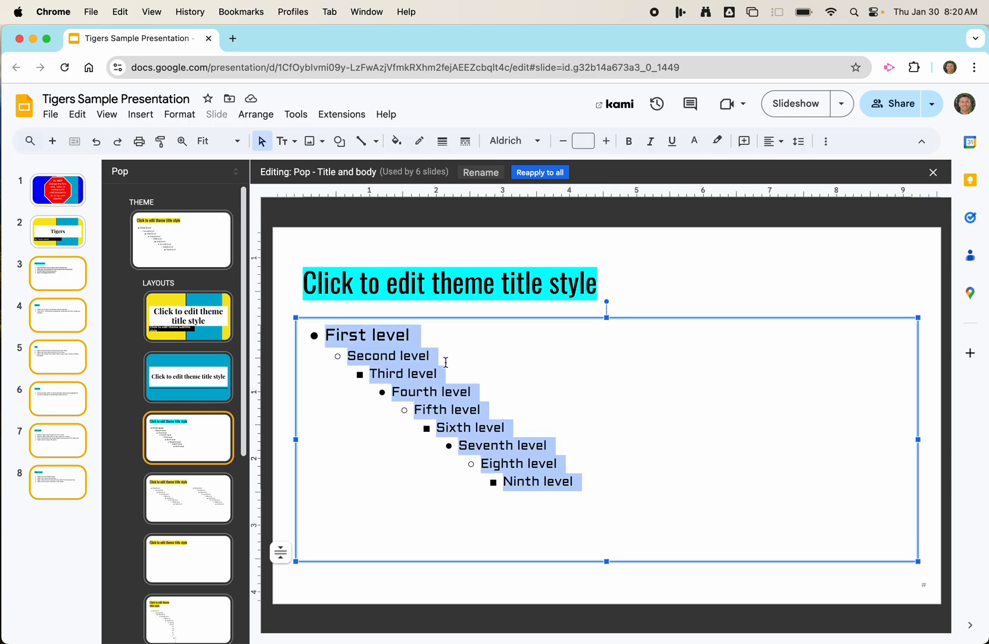
click(535, 141)
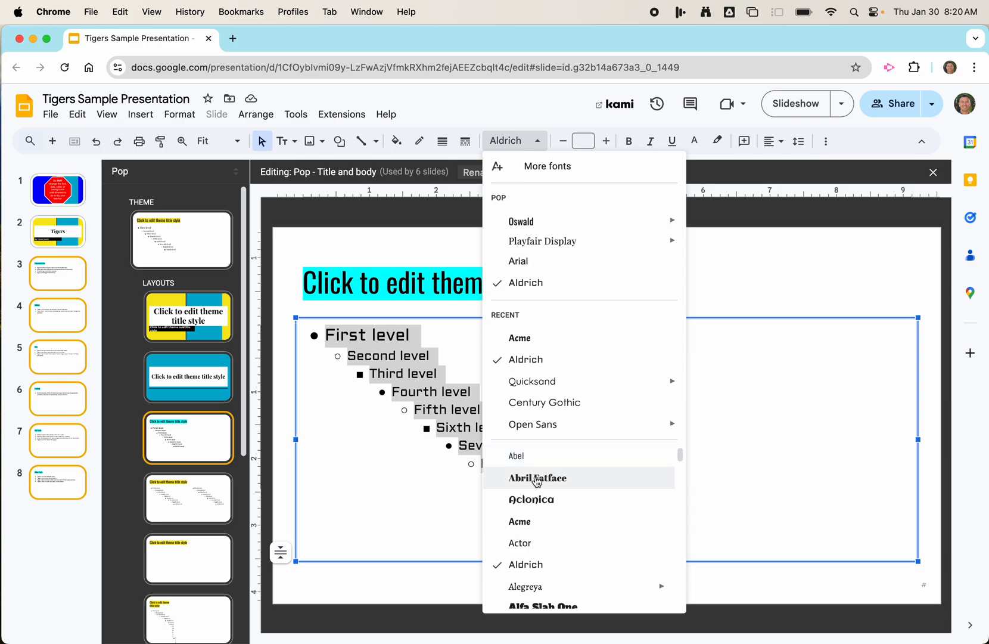
scroll(538, 477, down, 5)
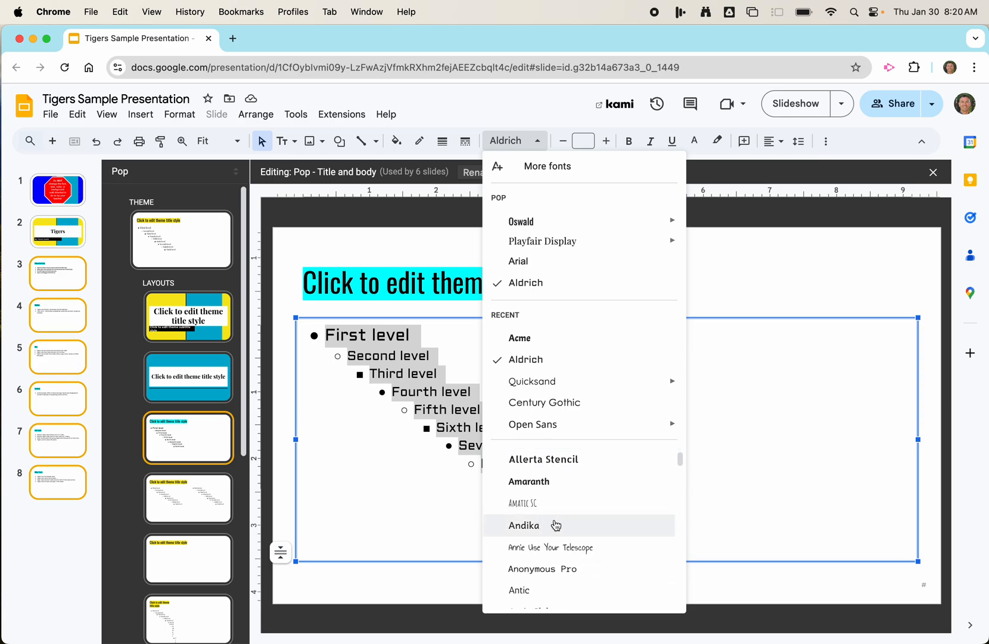
scroll(602, 533, down, 3)
scroll(601, 537, down, 3)
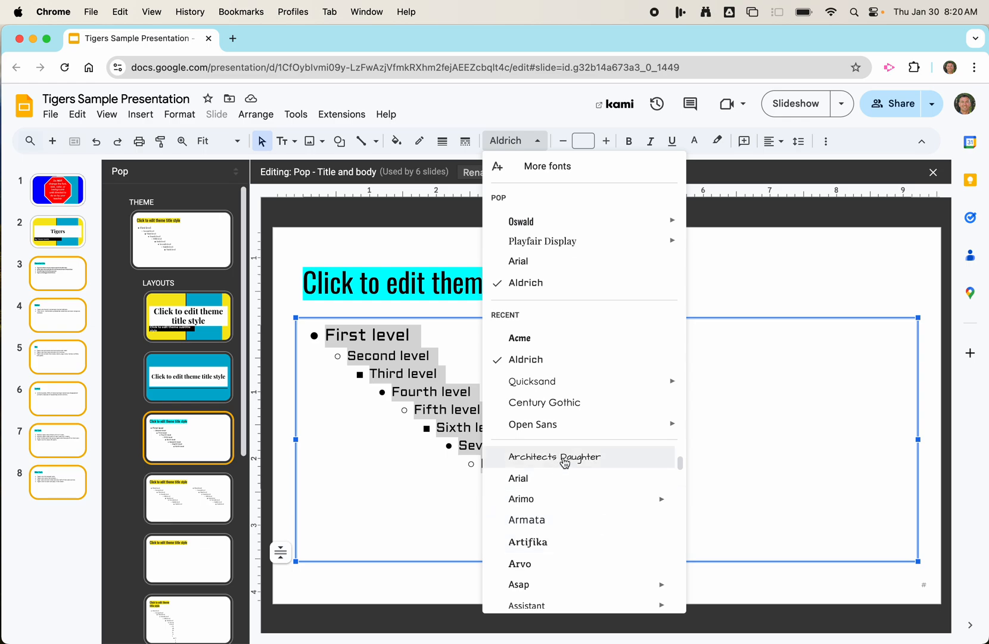
click(561, 459)
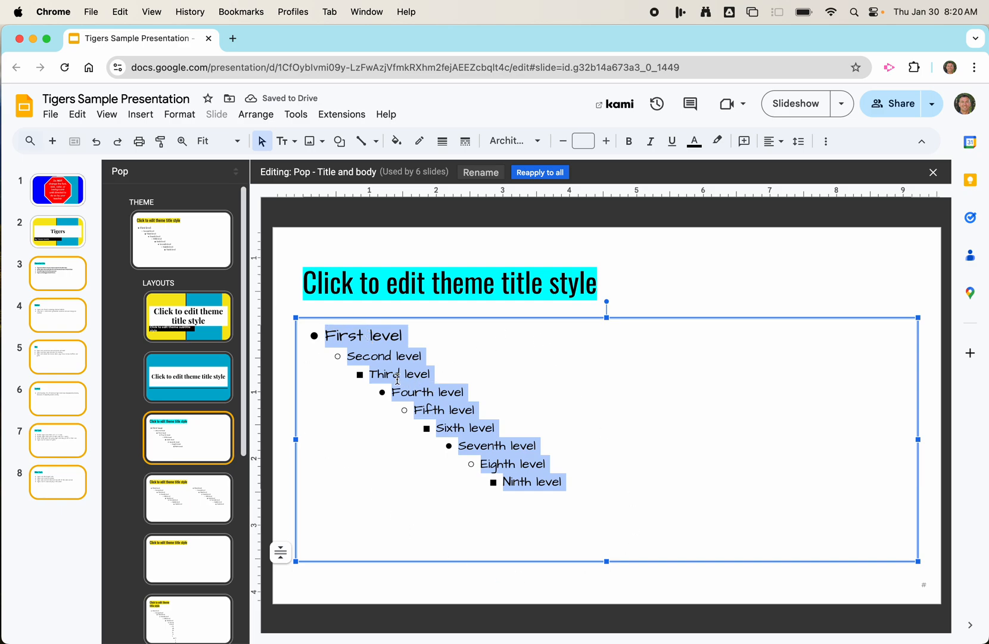
Leave the theme editor and compare the body text font on the Characteristics slide with that on slides 4 through 8
click(70, 276)
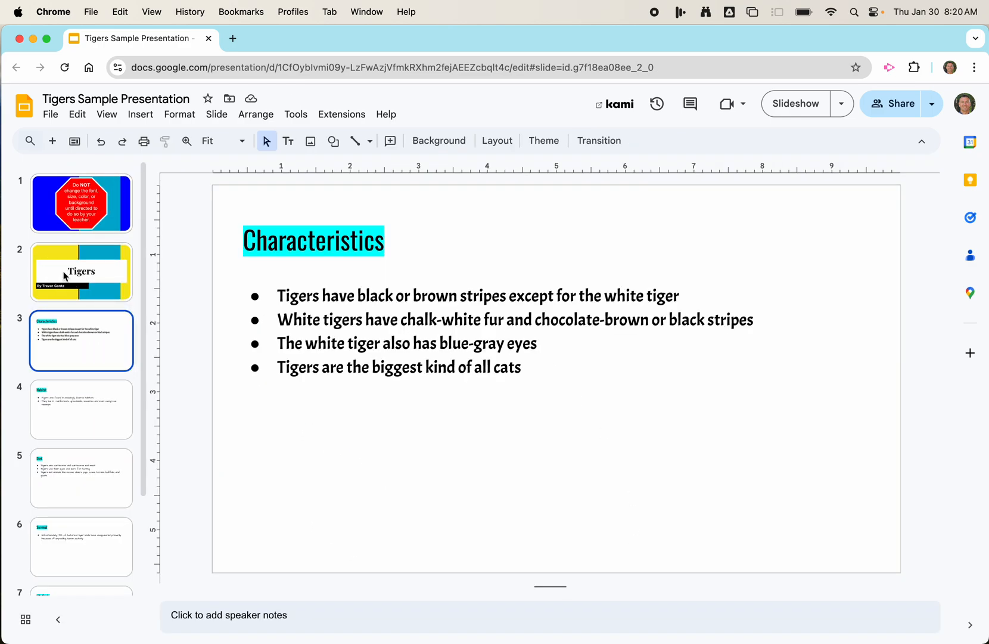
click(323, 310)
click(93, 408)
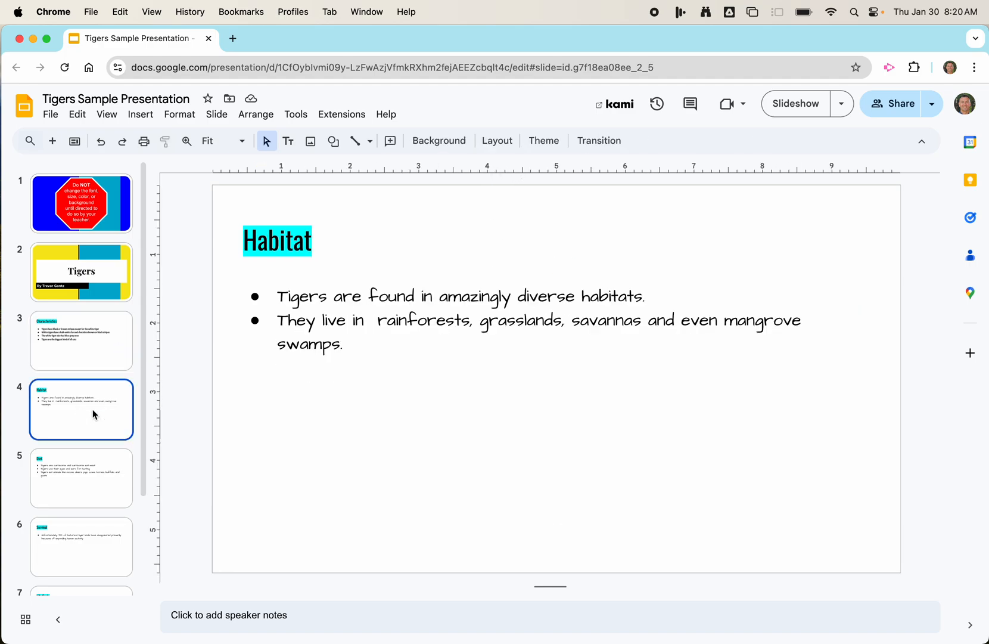
click(338, 316)
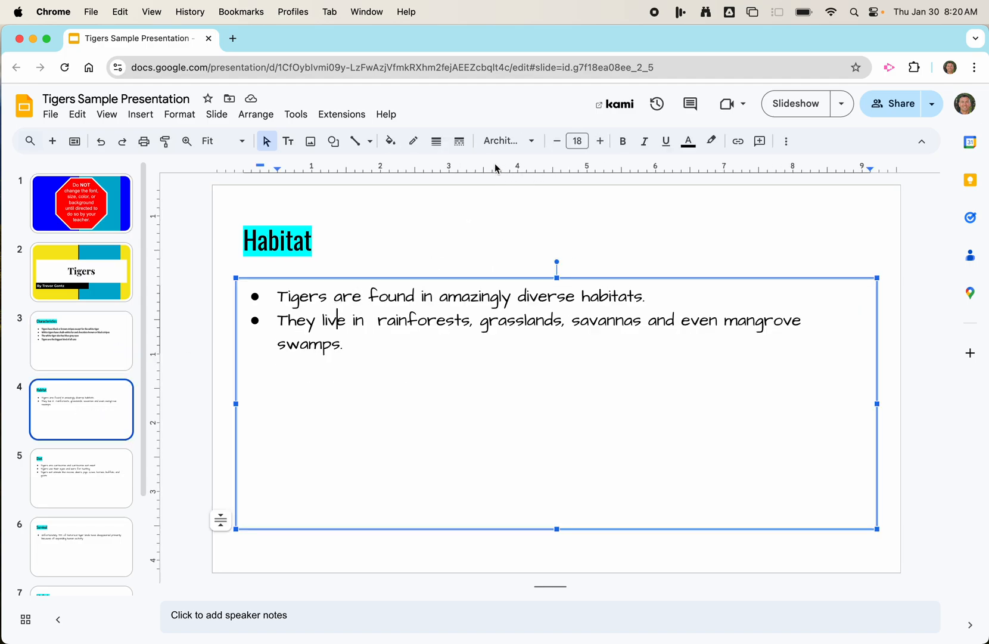
click(105, 397)
key(Down)
key(Down)
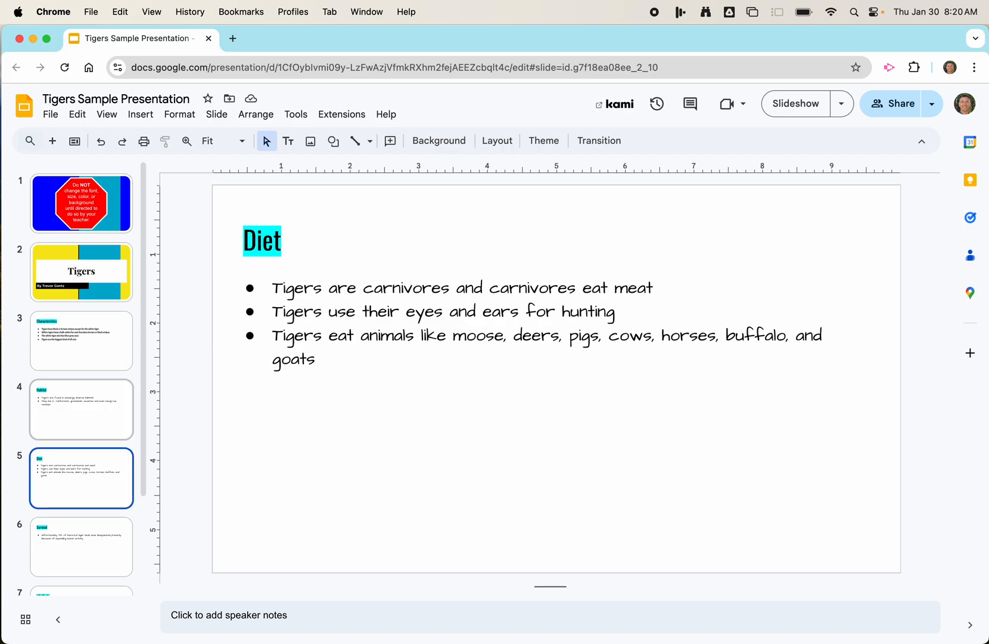
key(Down)
key(Down)
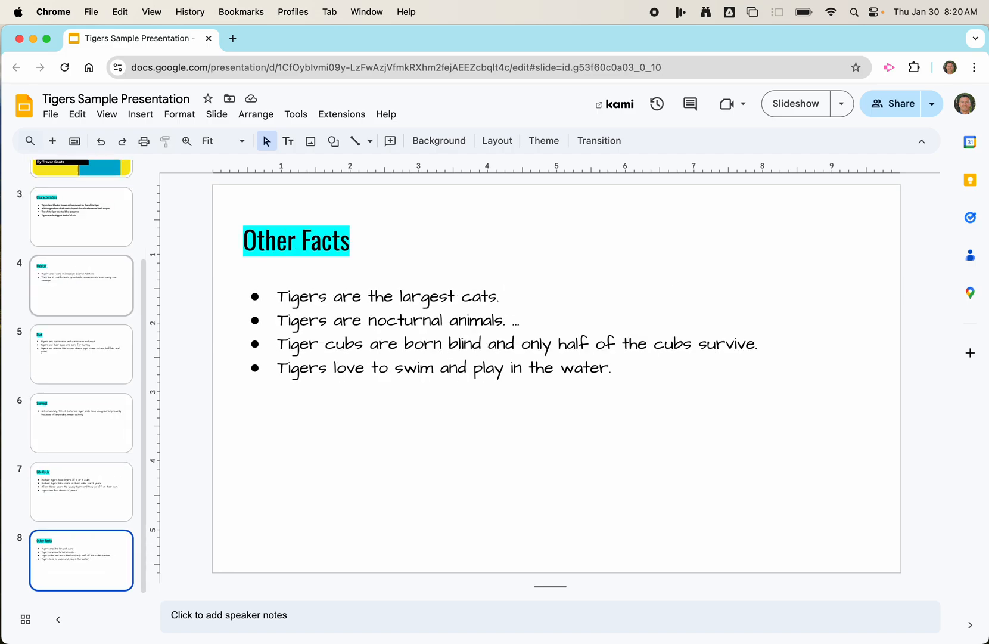
key(Up)
key(Up)
key(Up)
key(Up)
key(Up)
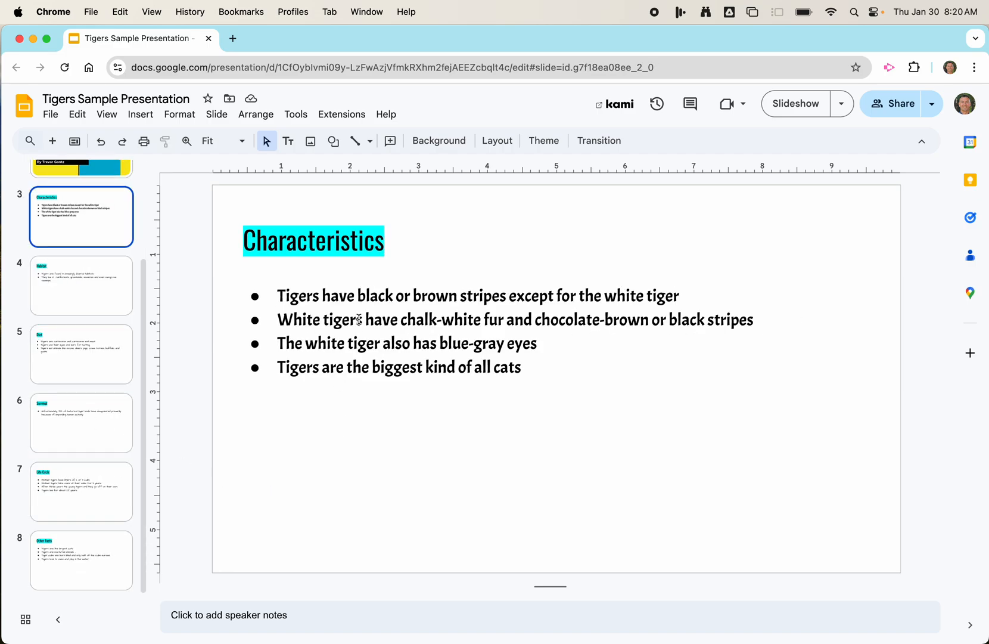
click(44, 308)
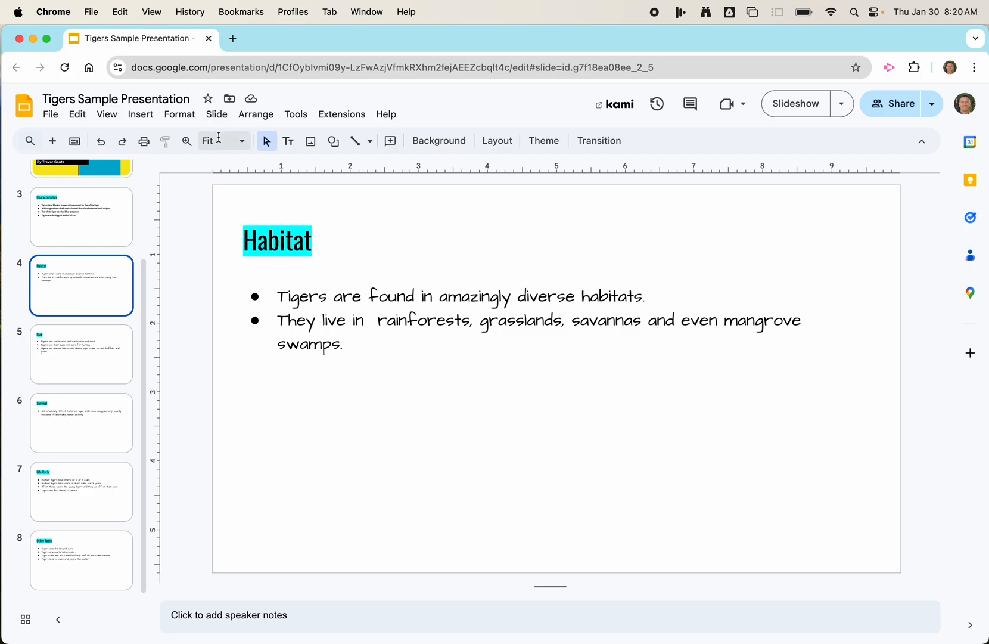
click(219, 117)
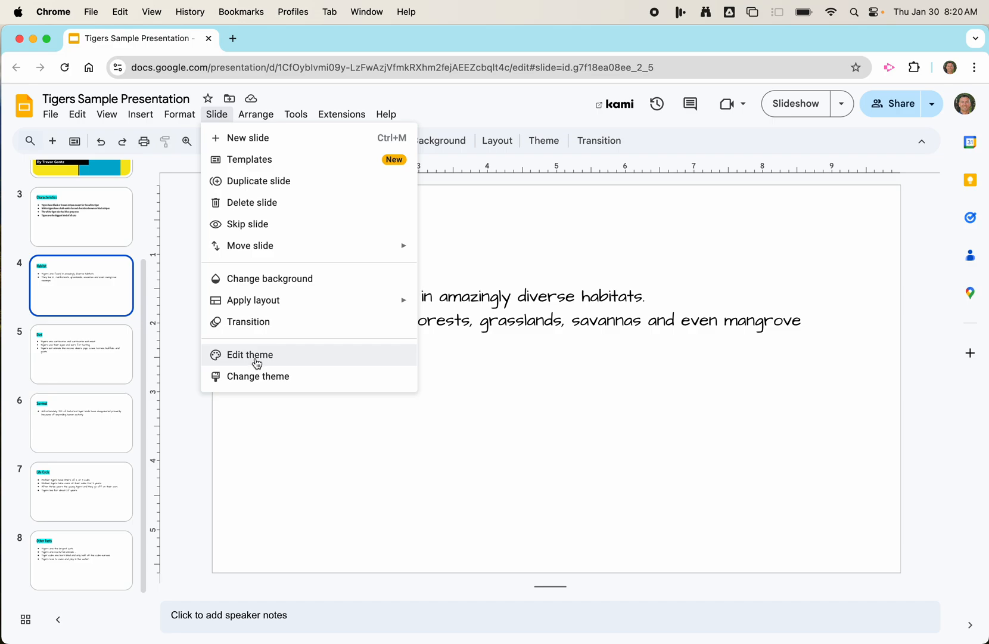
Clear the formatting of all bullet text on the Characteristics slide and compare its font with the Habitat slide
click(107, 230)
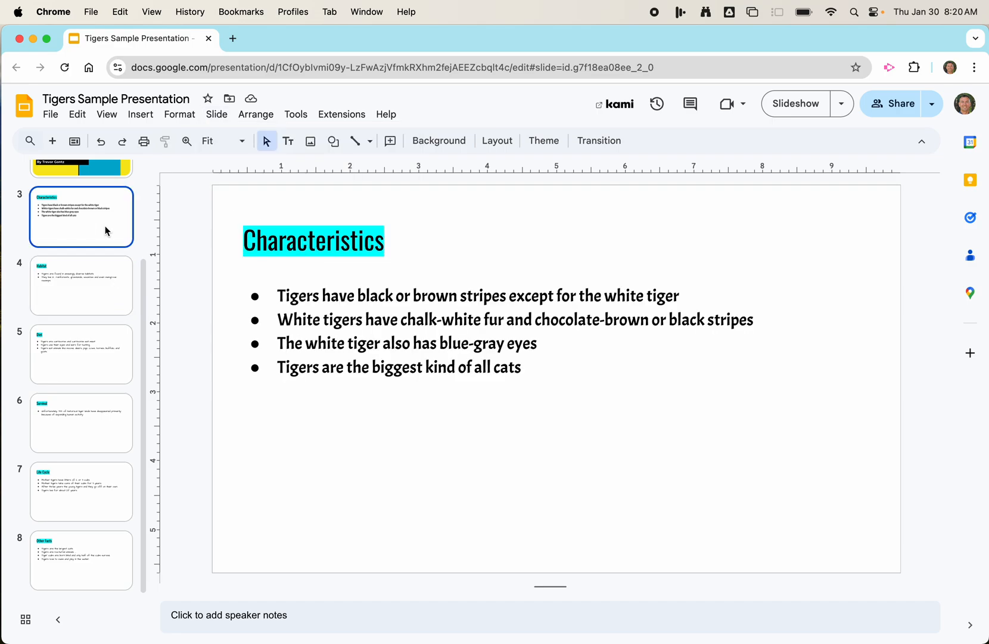
click(287, 301)
drag(527, 369, 432, 241)
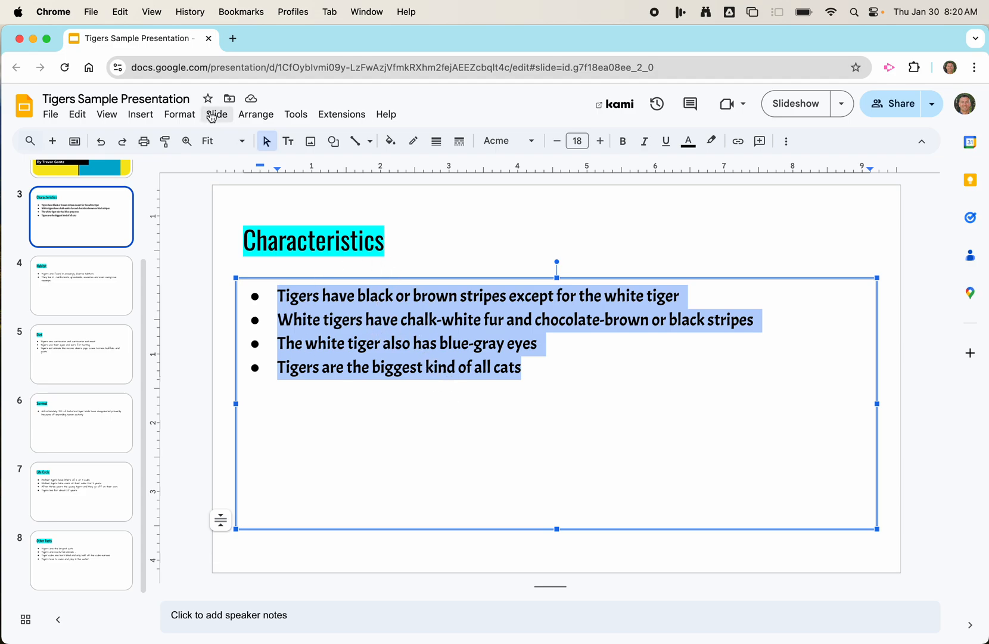
click(180, 114)
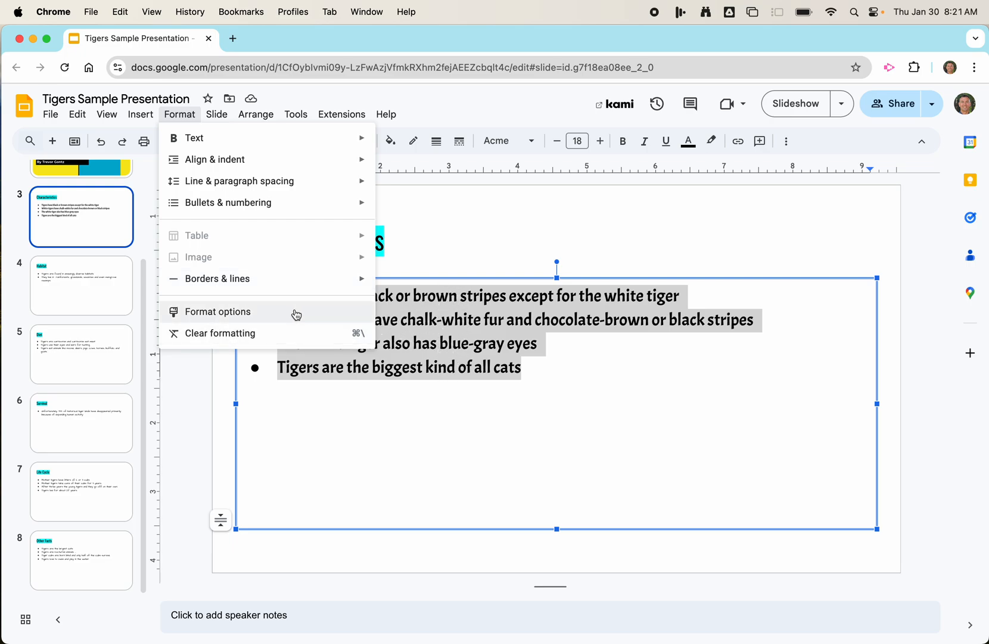
click(253, 336)
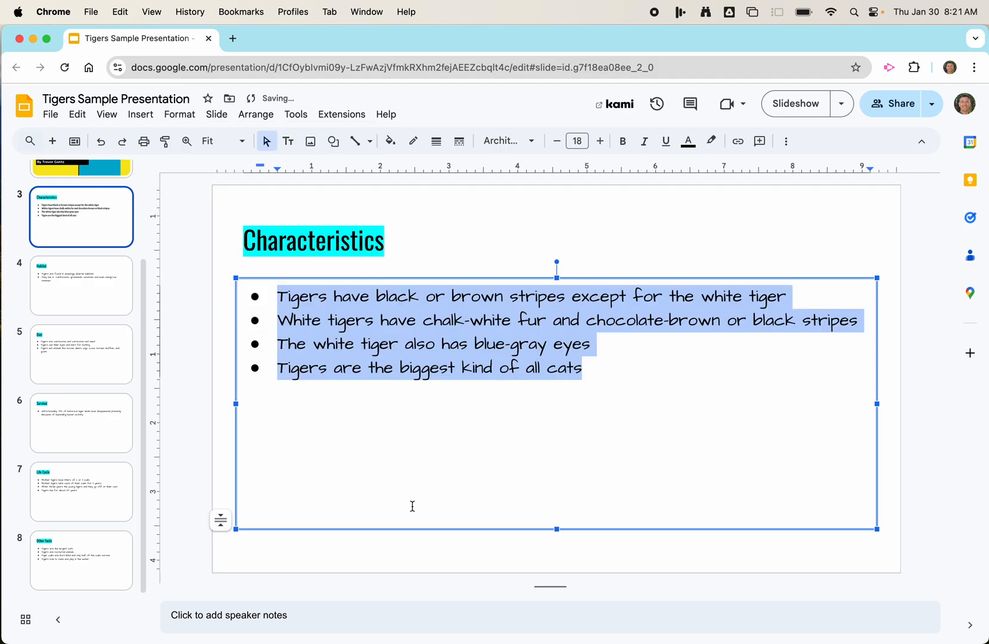
click(508, 140)
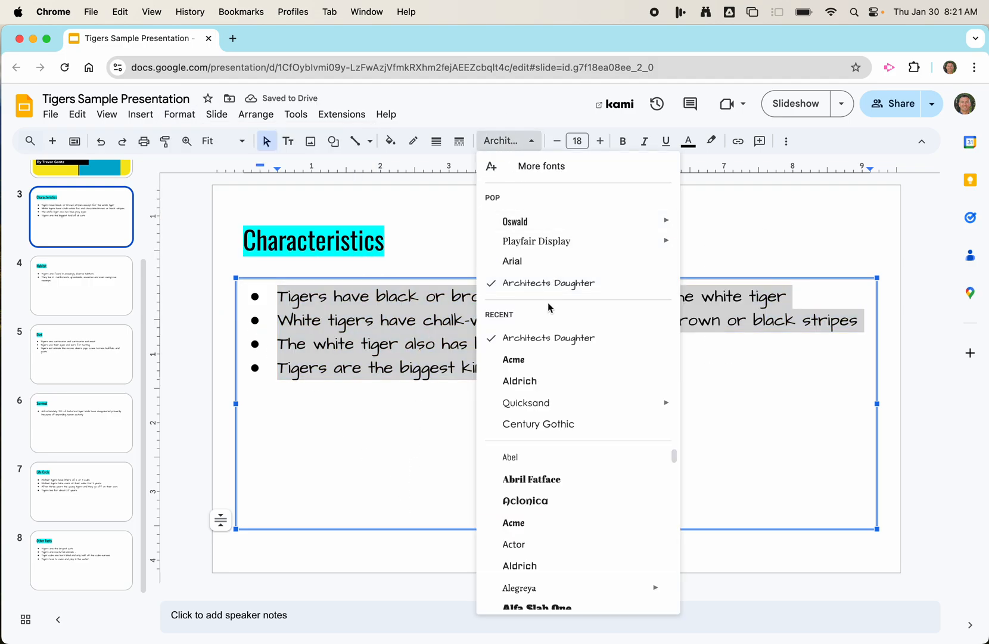
click(86, 224)
click(89, 280)
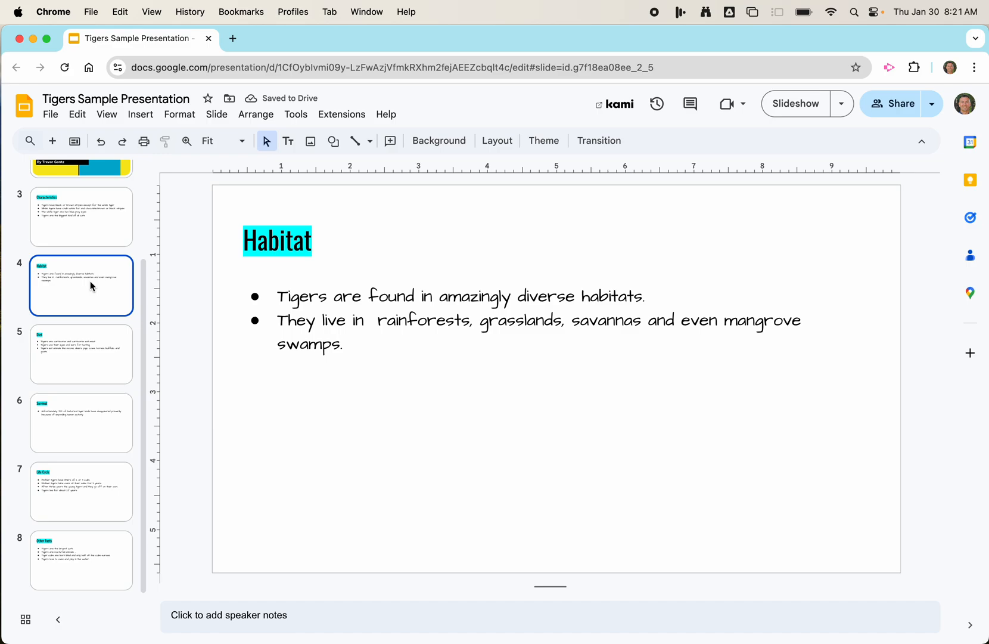
Edit the theme's Title and body layout so all levels of the body placeholder use the Quicksand font
click(87, 229)
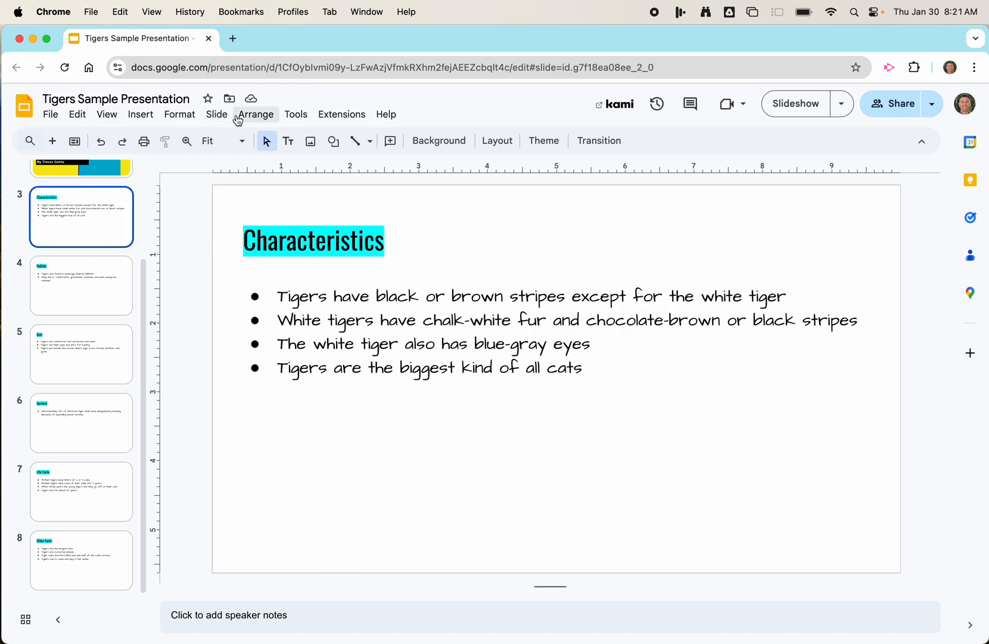
click(217, 116)
click(255, 358)
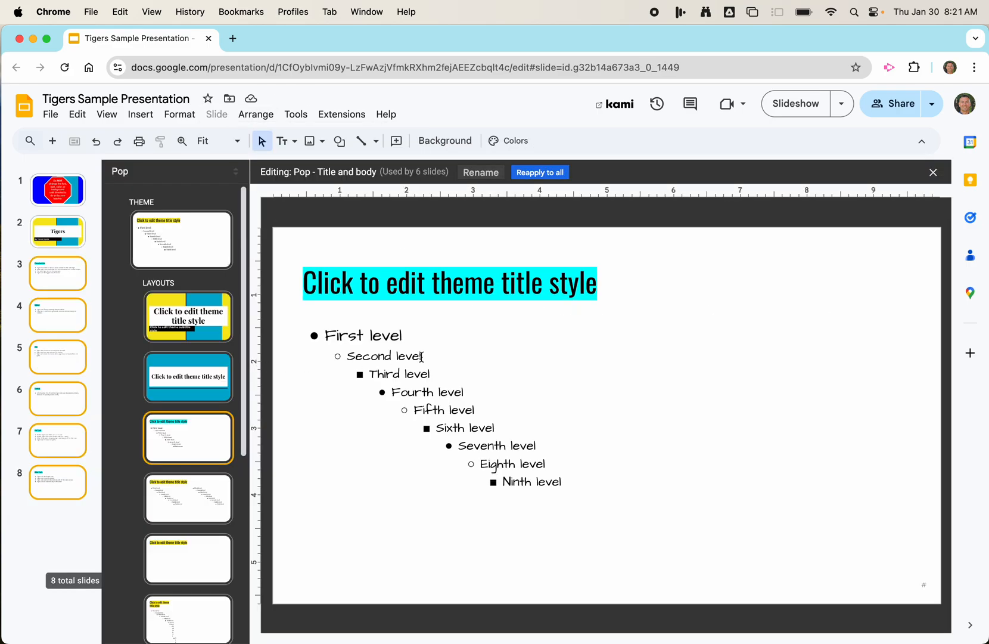
triple_click(426, 379)
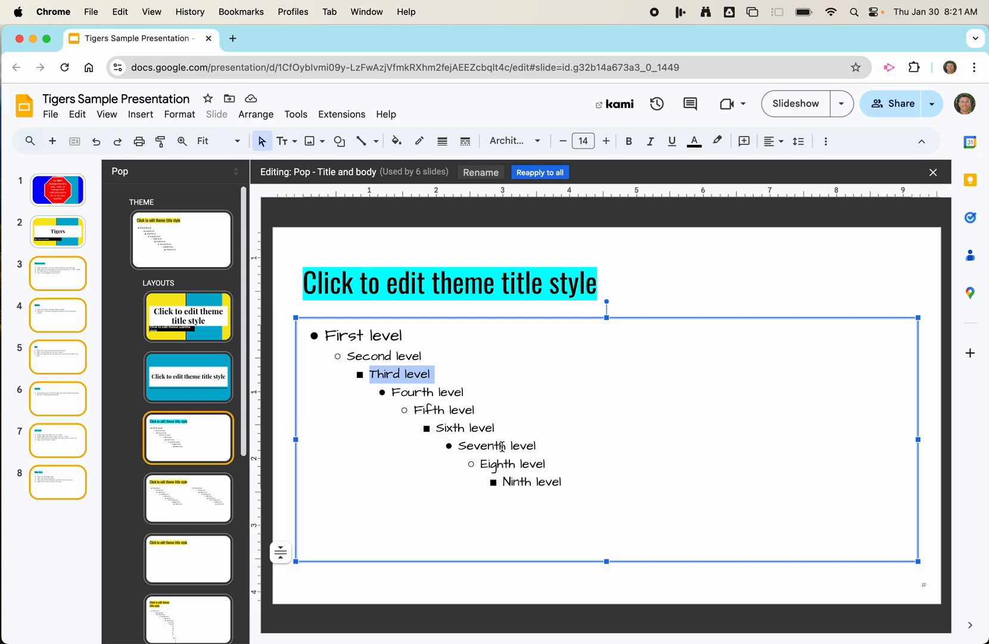
key(super+a)
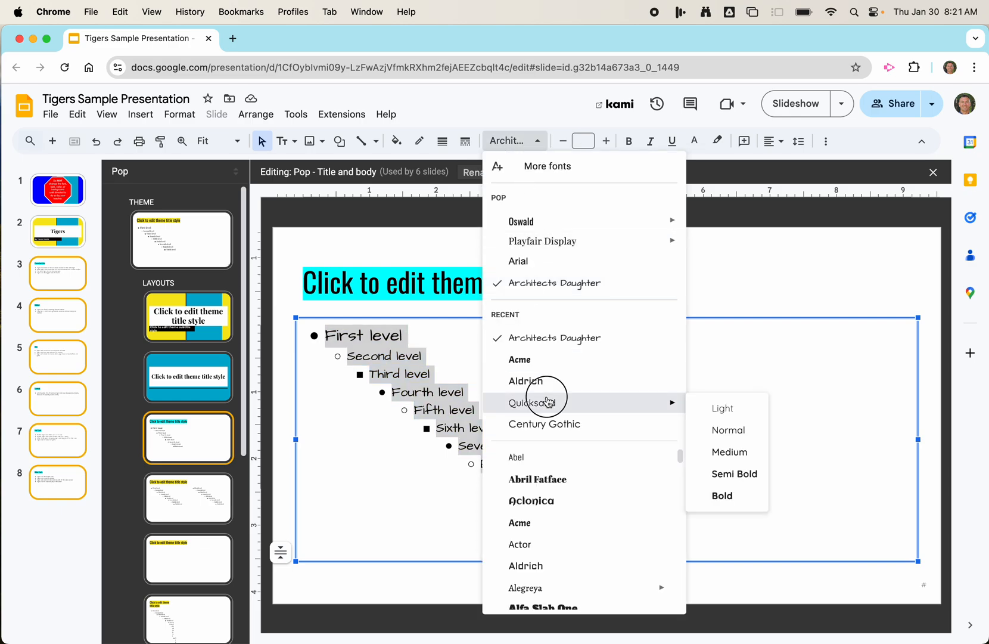
click(547, 401)
Leave the theme editor and check the body text font on slides 3 through 7
click(58, 273)
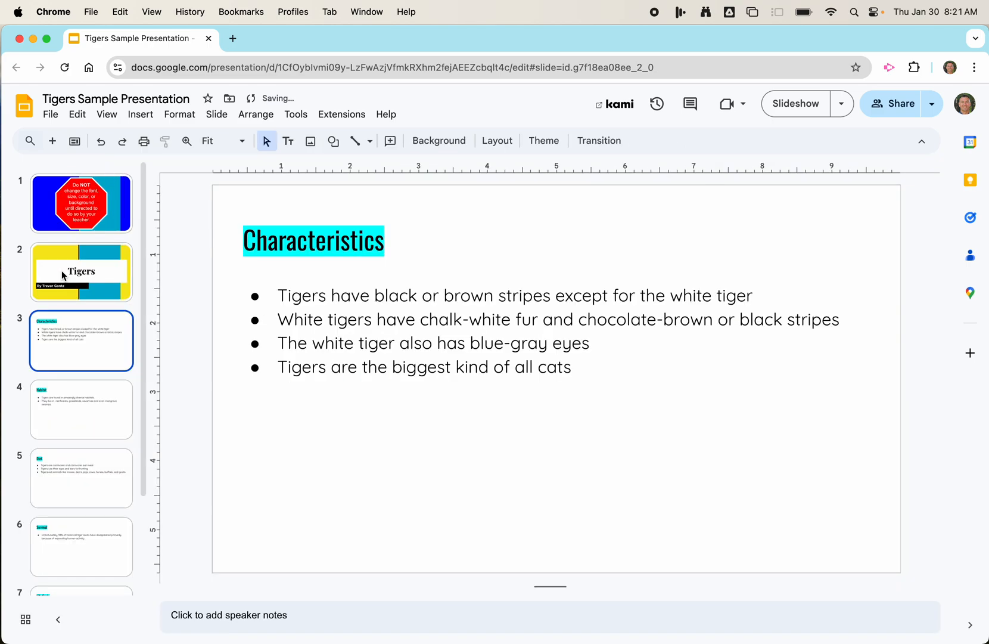
click(102, 398)
click(102, 453)
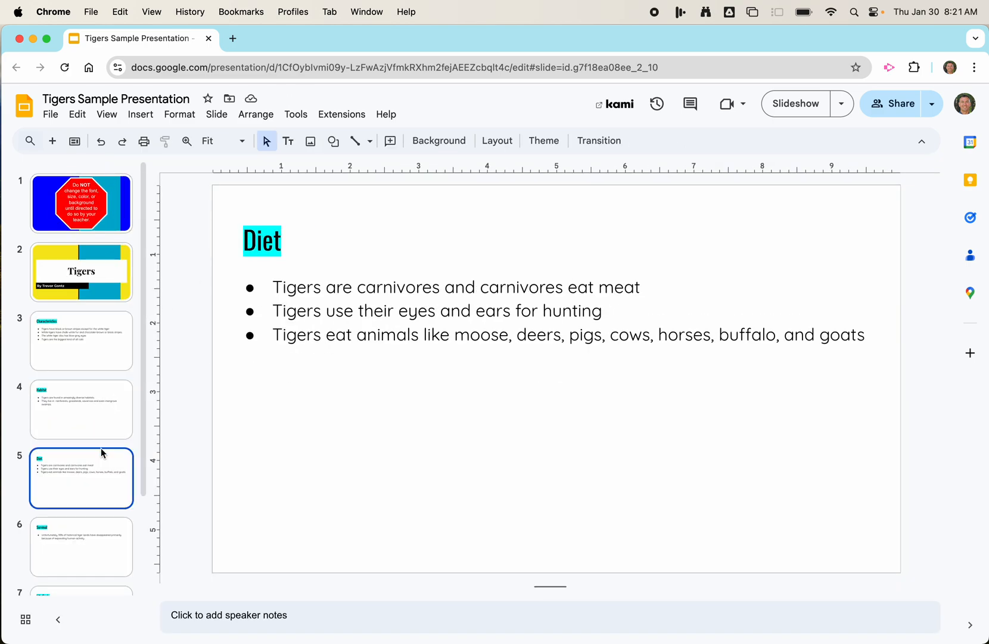
click(102, 525)
scroll(101, 527, down, 2)
click(95, 492)
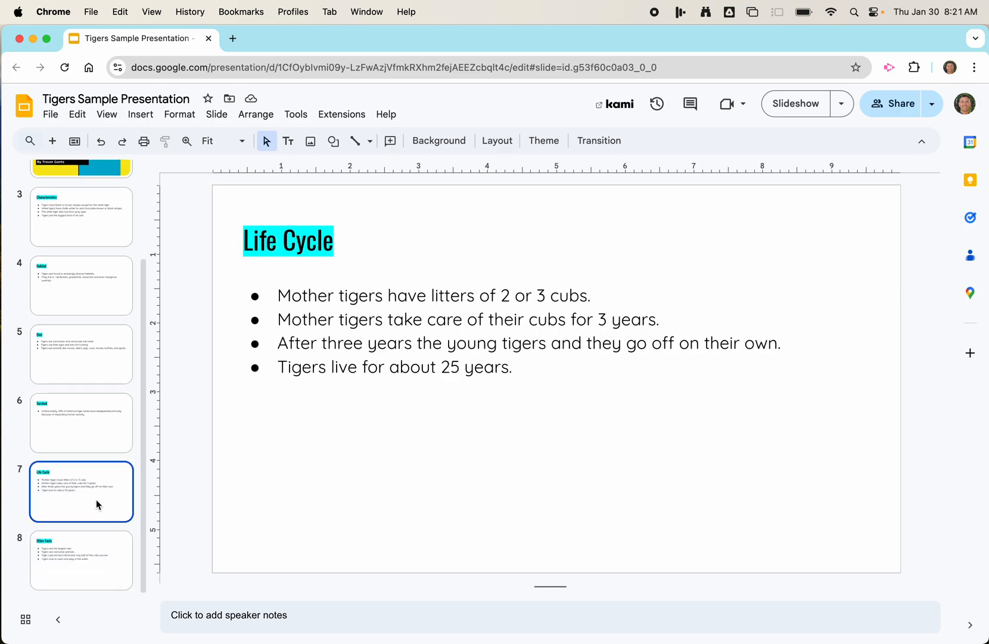
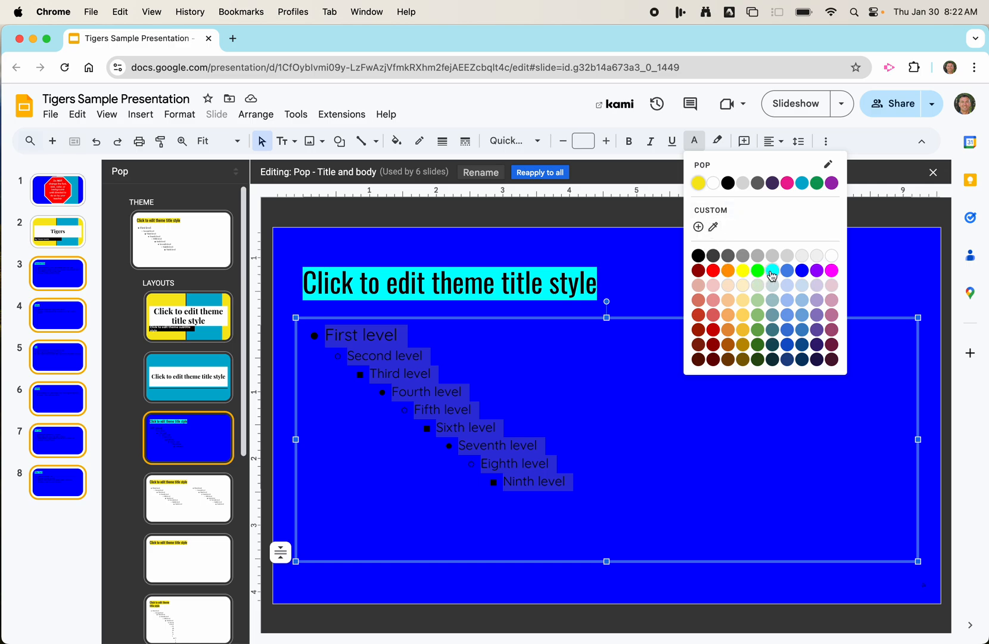
Set the Title and body layout's body text color to white in the theme, and check the result on slides 3 through 5
click(832, 256)
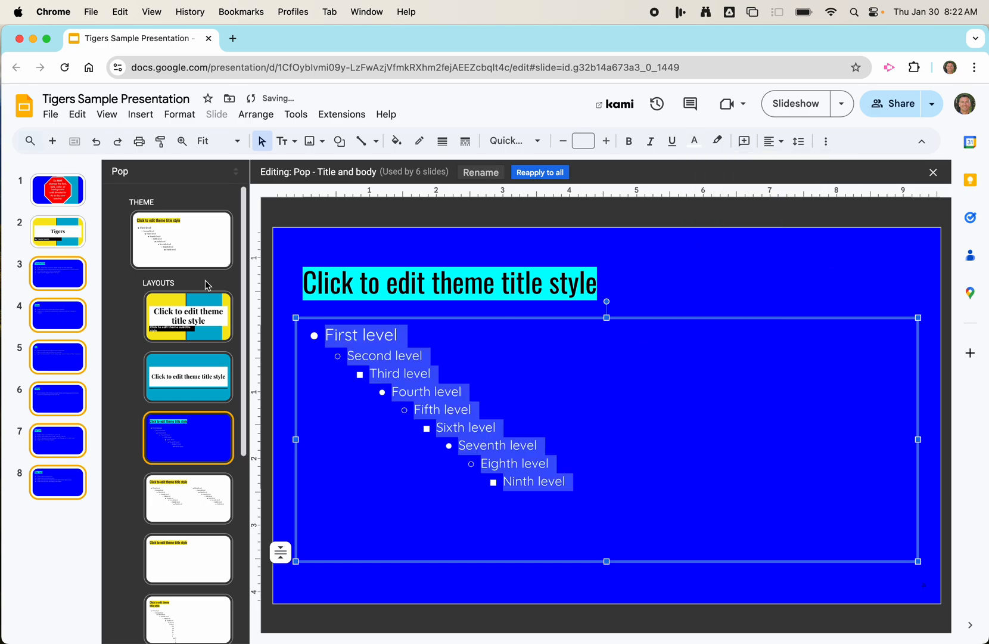
click(65, 273)
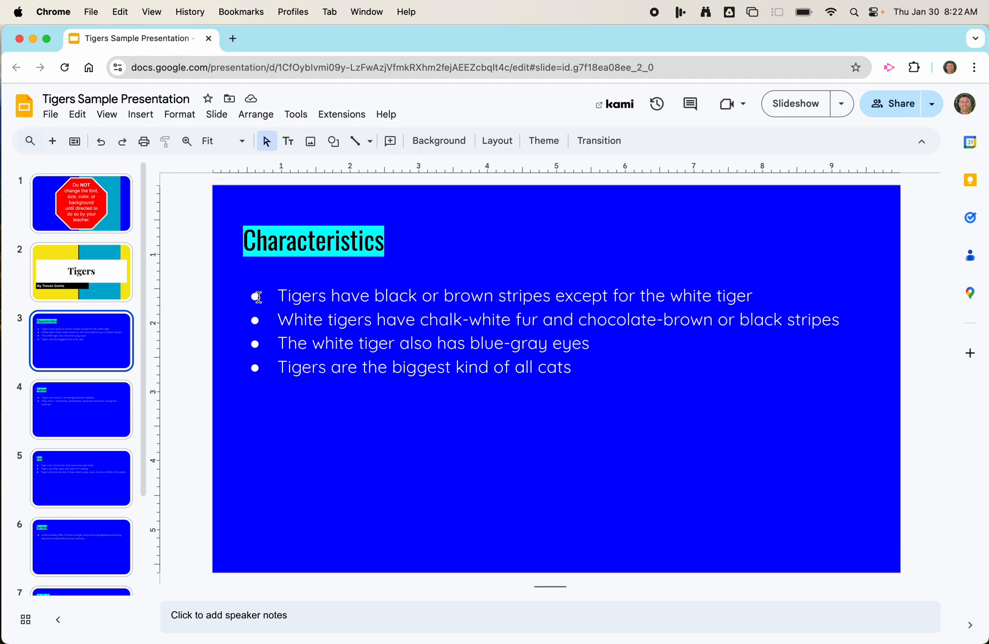
click(82, 411)
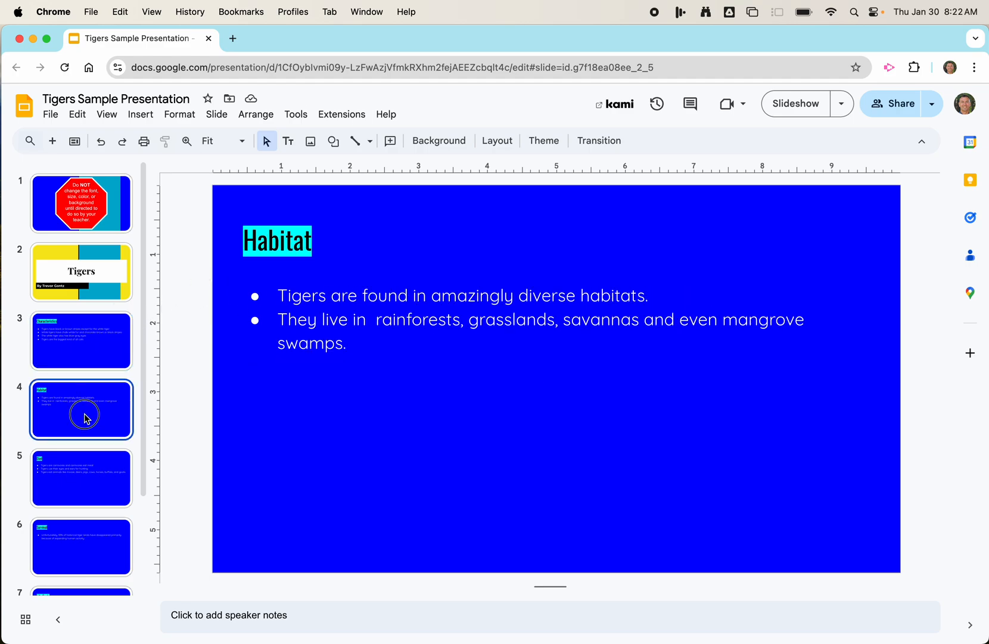
click(87, 470)
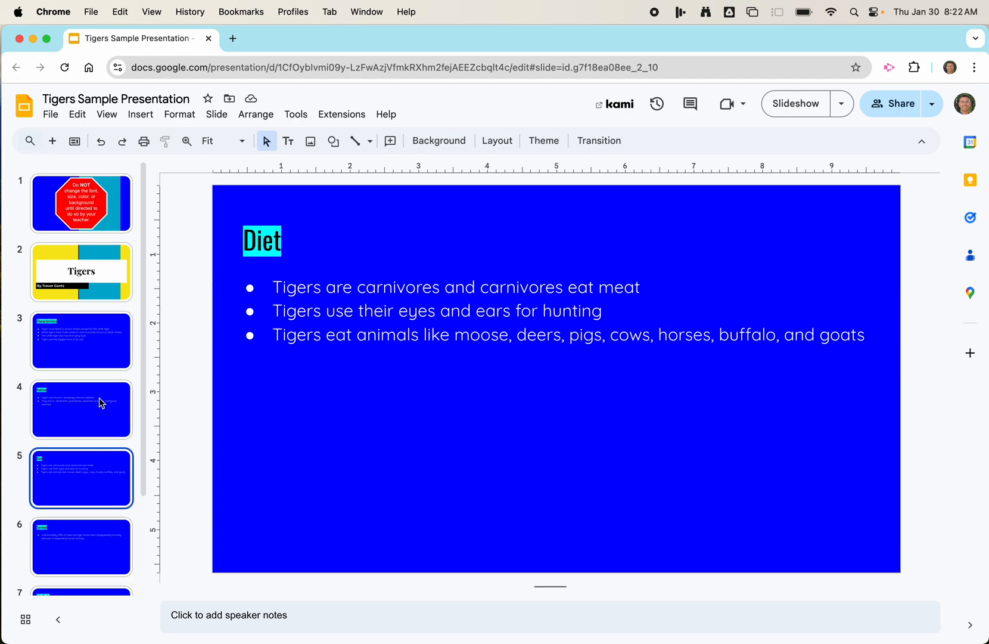
Examine the title text on the Diet slide and in the title placeholder of the Characteristics slide
click(255, 242)
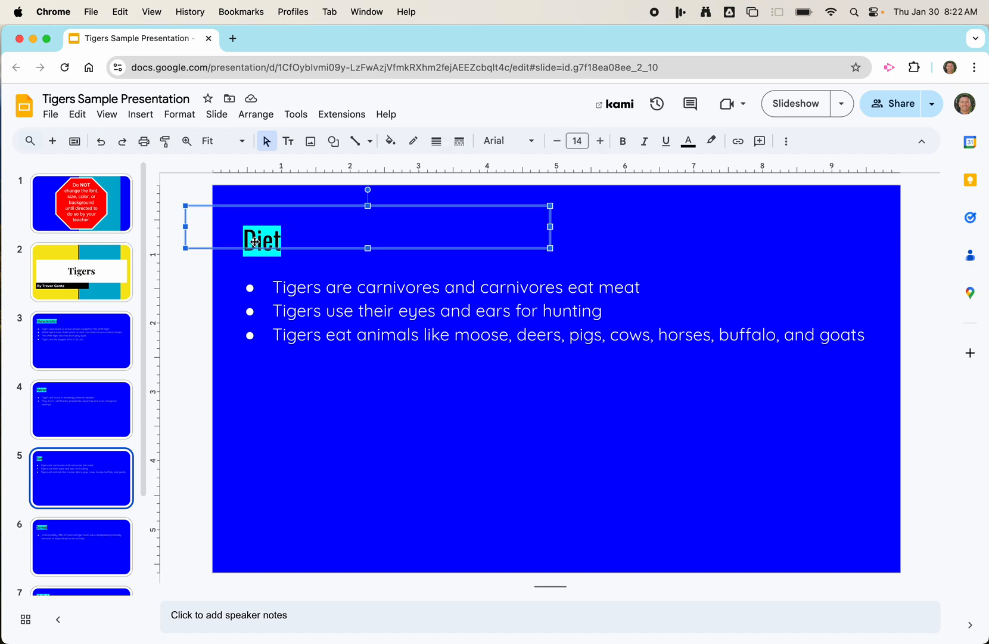
click(128, 322)
click(308, 229)
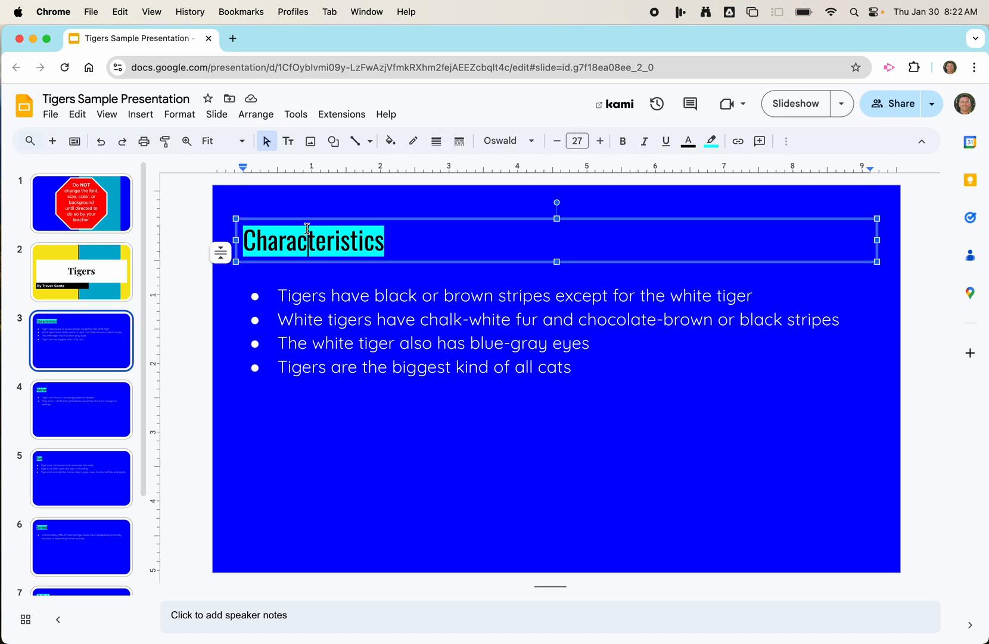
Check the title text on the Characteristics and Diet slides, leaving no stray text box on the Diet slide
click(88, 393)
click(279, 243)
click(84, 352)
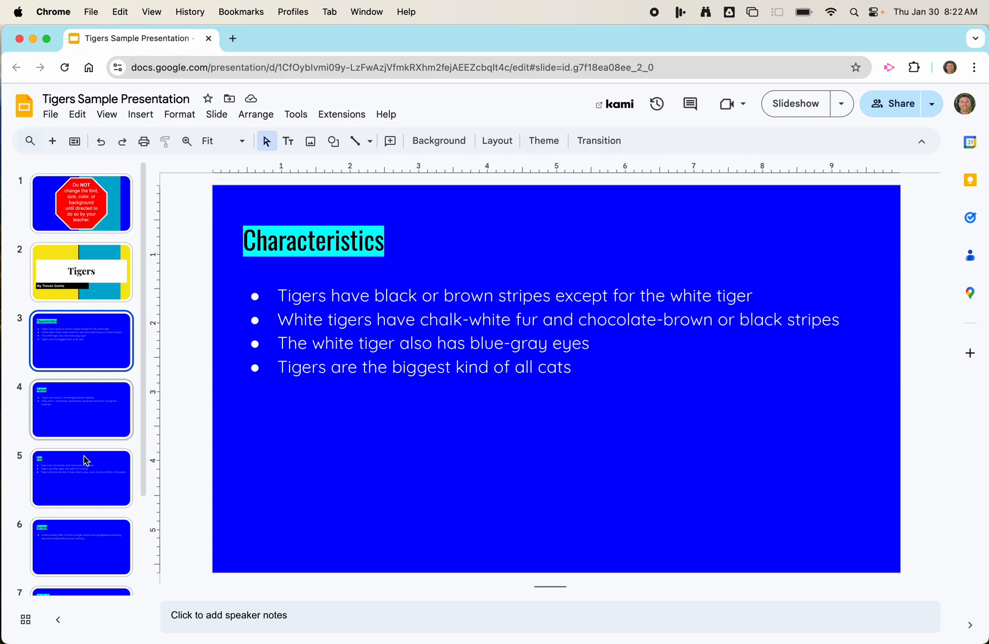
click(83, 456)
click(295, 232)
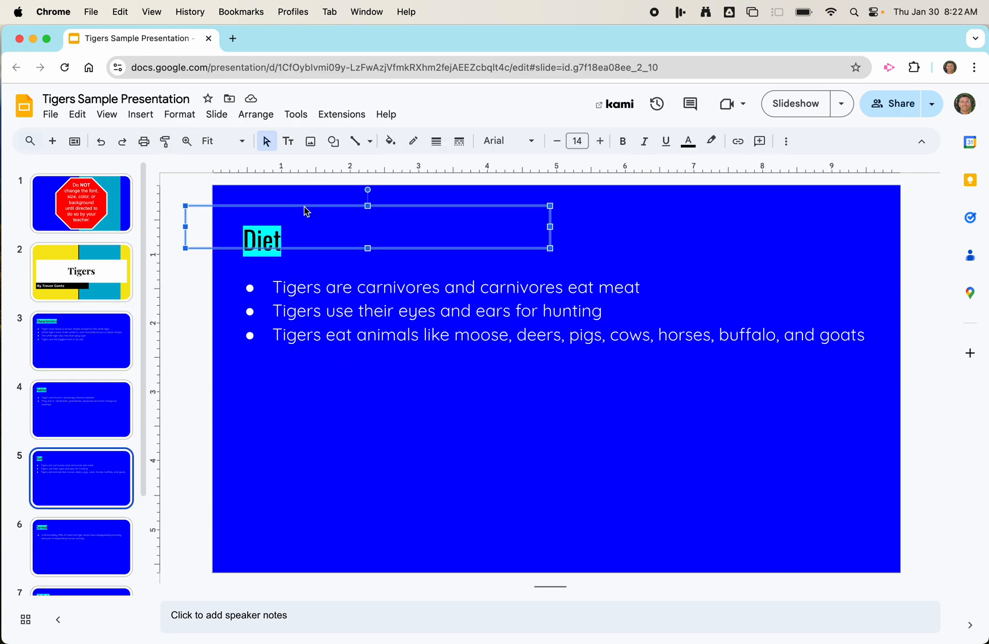
key(Escape)
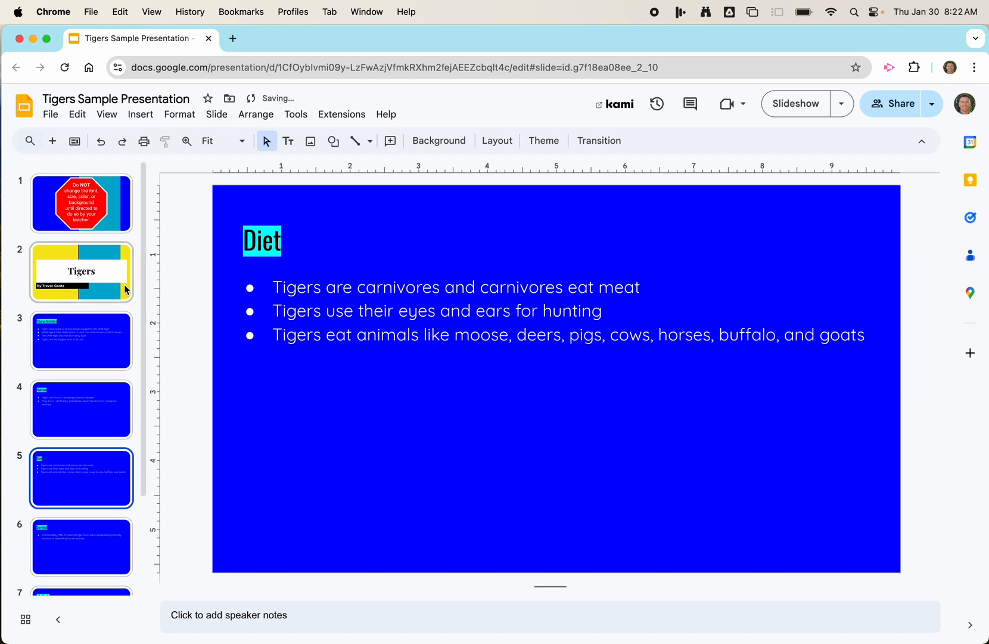
Set the Title and body layout's title highlight to yellow in the theme, and move the Habitat slide ahead of the Characteristics slide
click(218, 114)
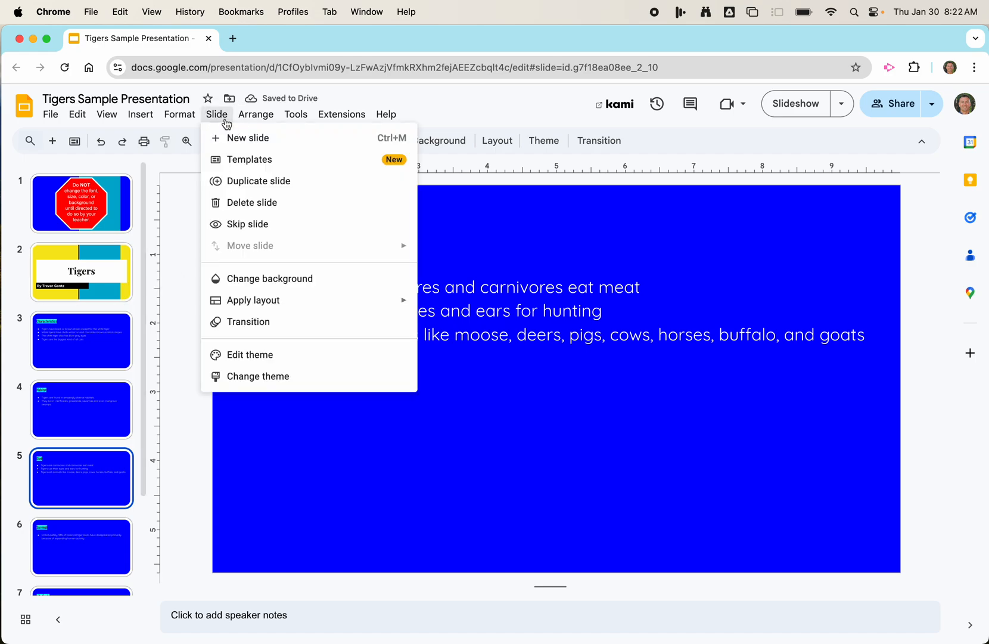
click(265, 356)
click(364, 275)
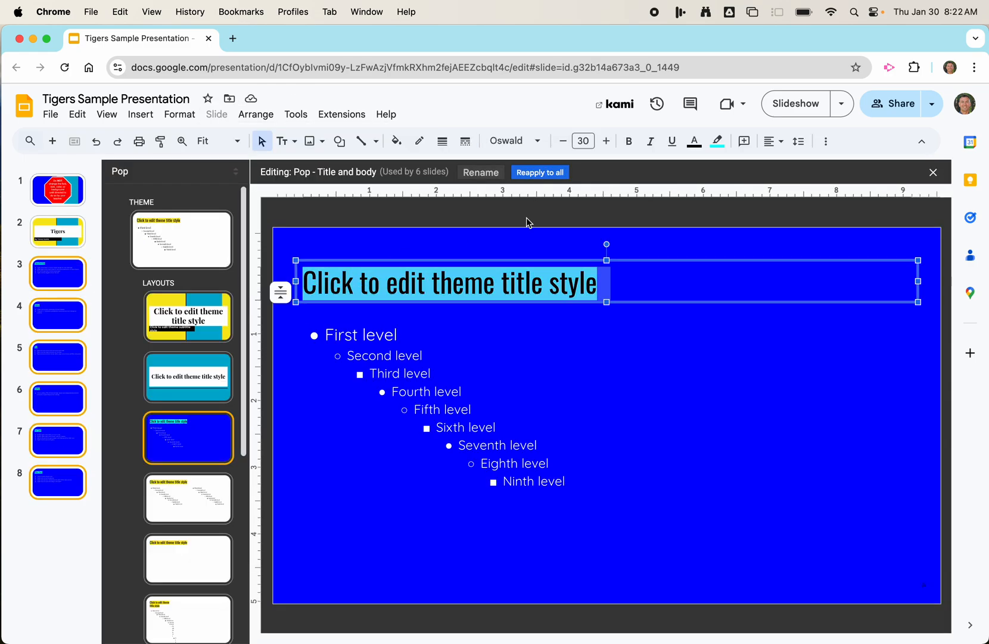
click(734, 143)
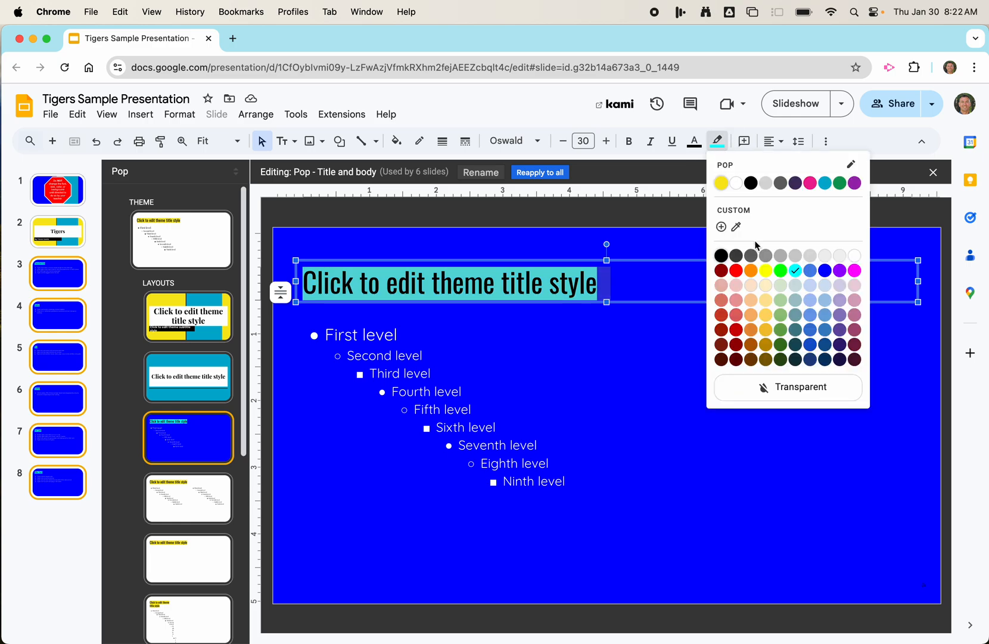
click(766, 273)
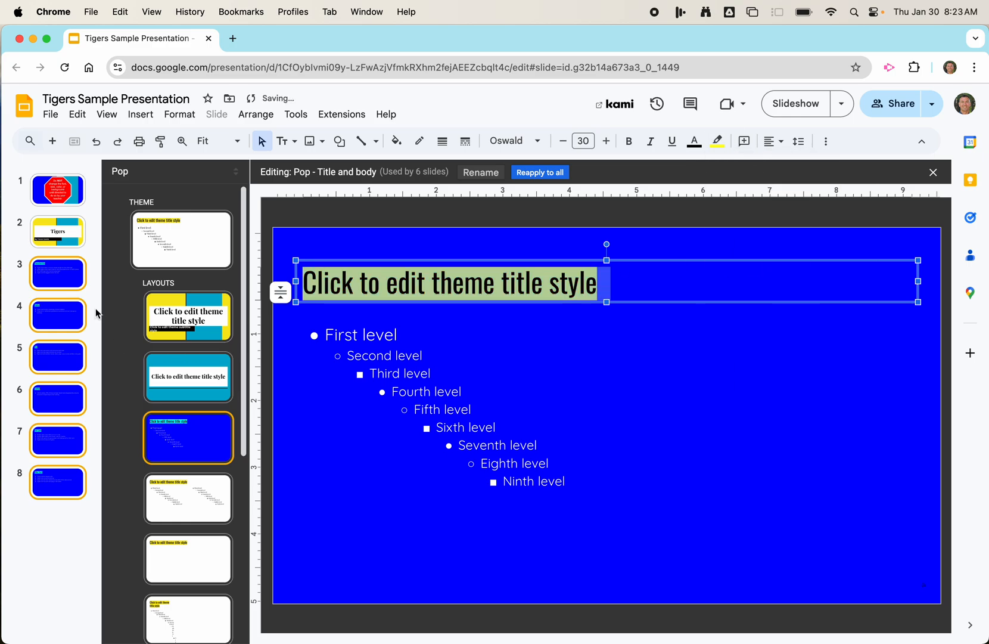
click(71, 317)
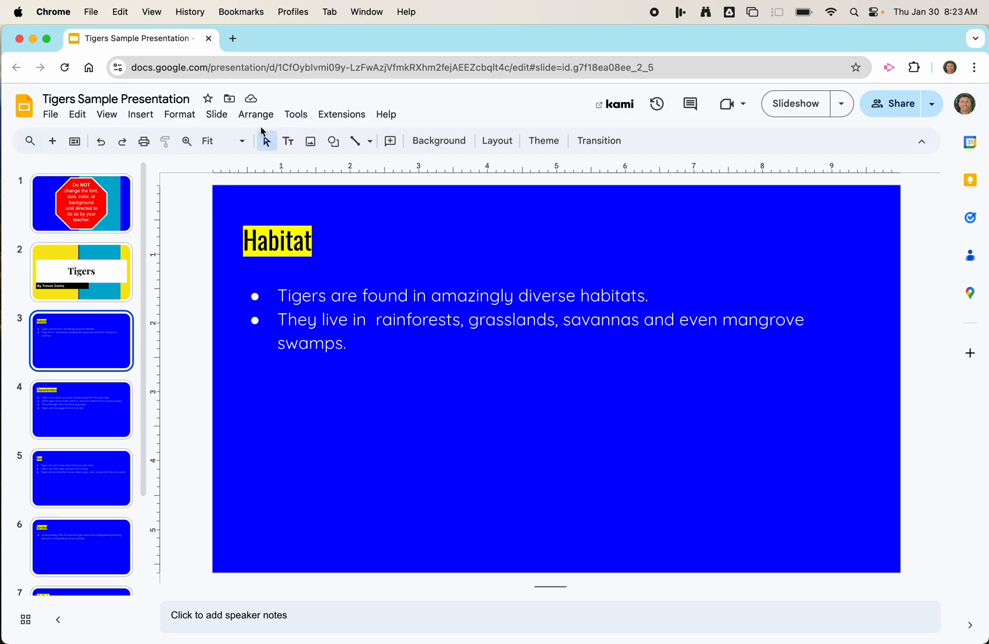
click(218, 115)
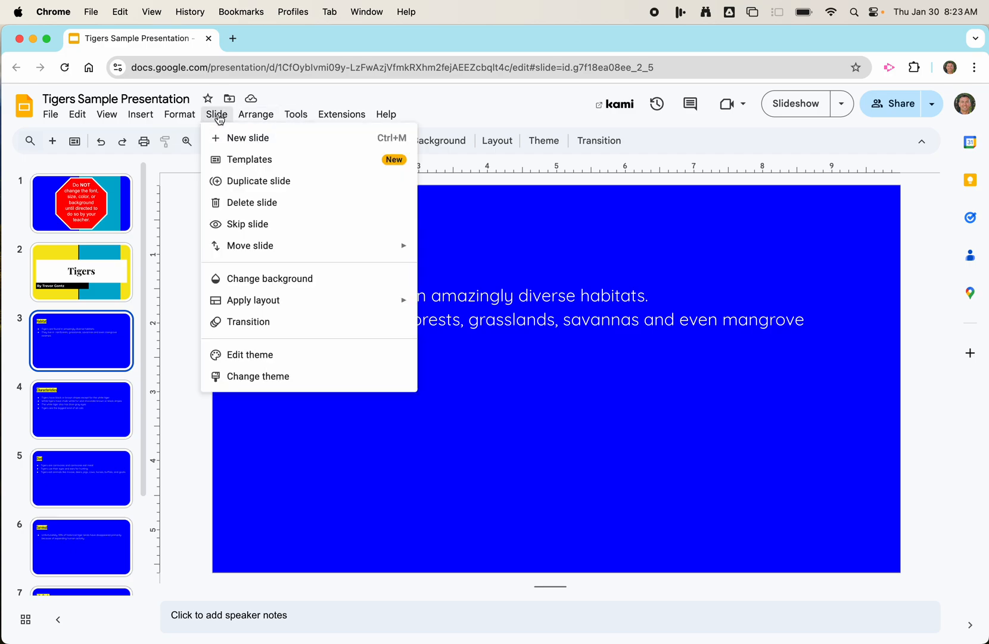
click(269, 376)
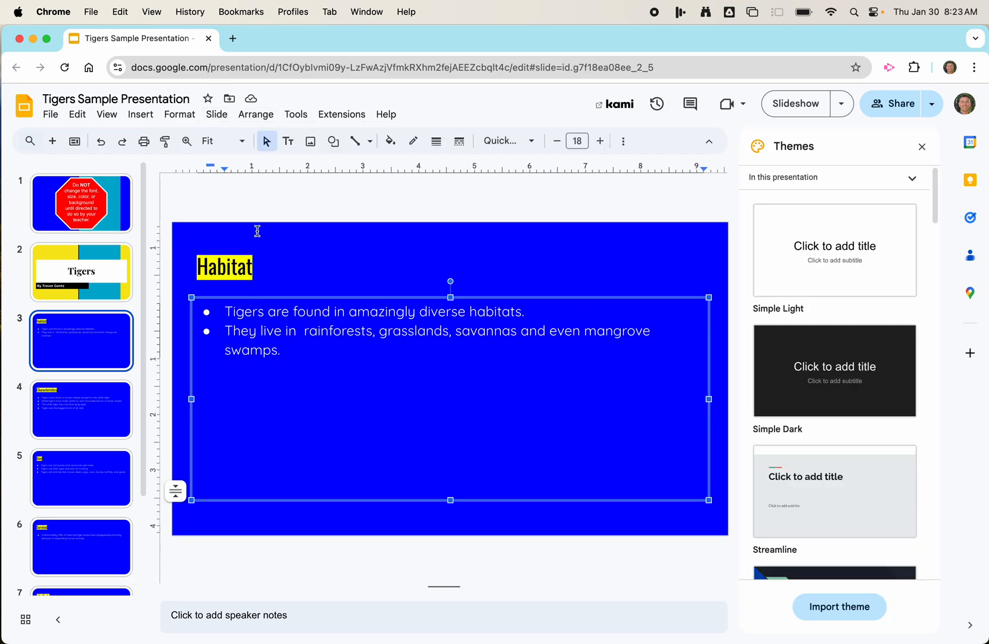
click(922, 147)
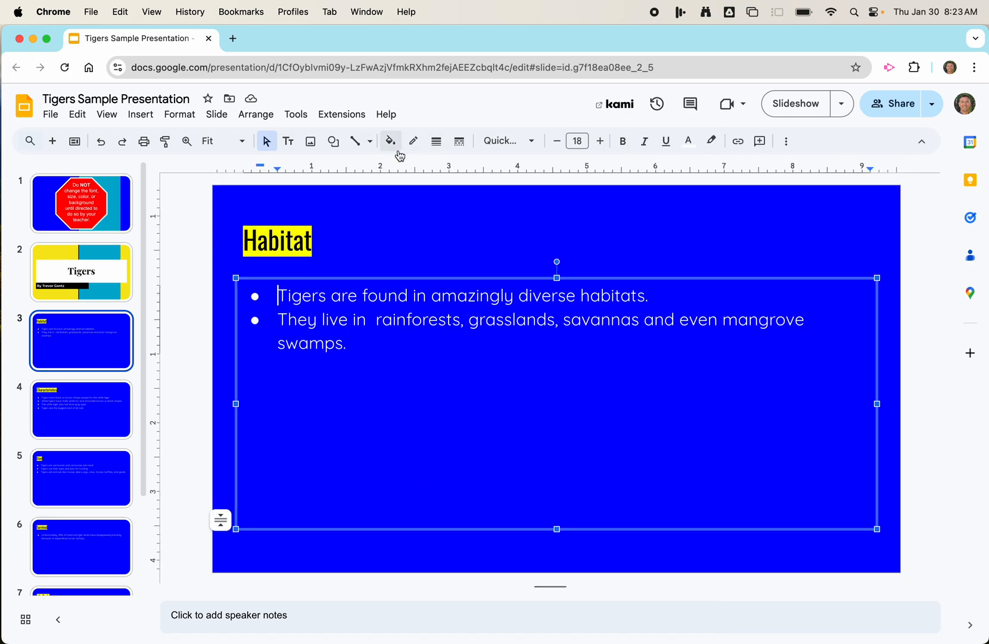
Edit the theme so the Title and body layout's title text has a white highlight
click(216, 114)
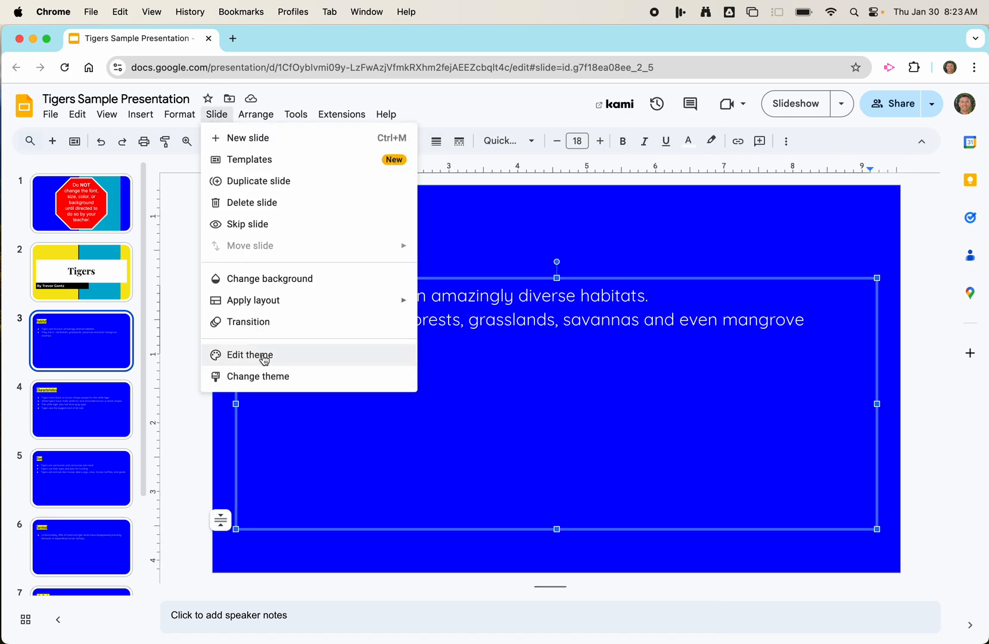
click(267, 355)
triple_click(366, 280)
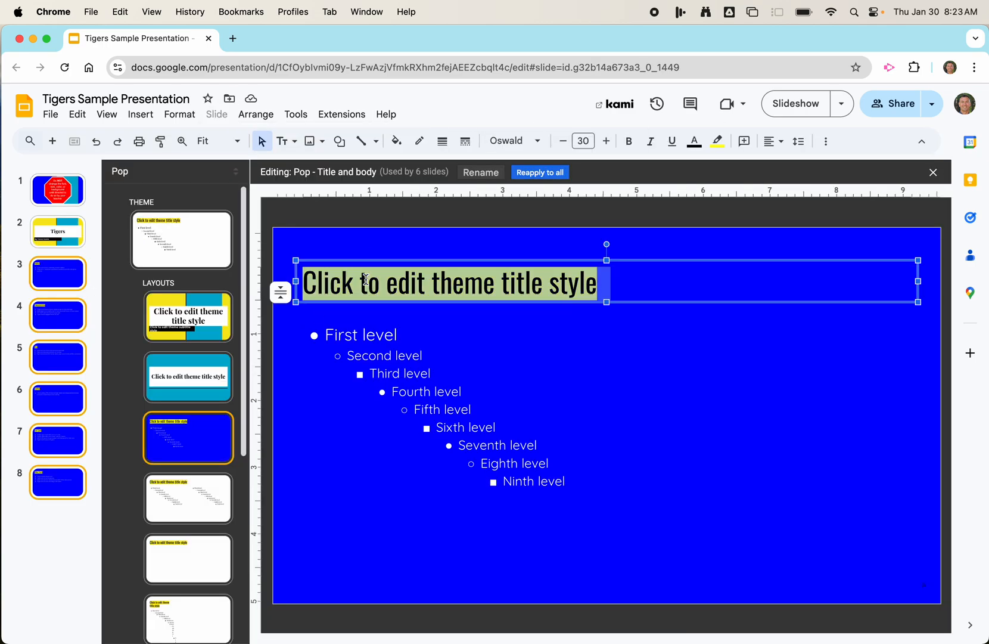
click(718, 141)
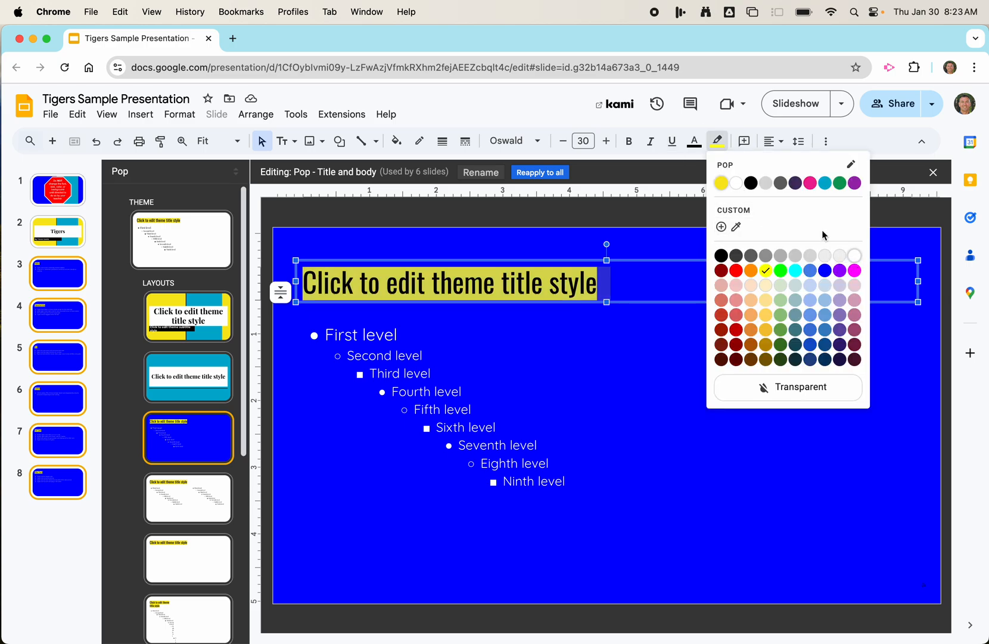
click(855, 257)
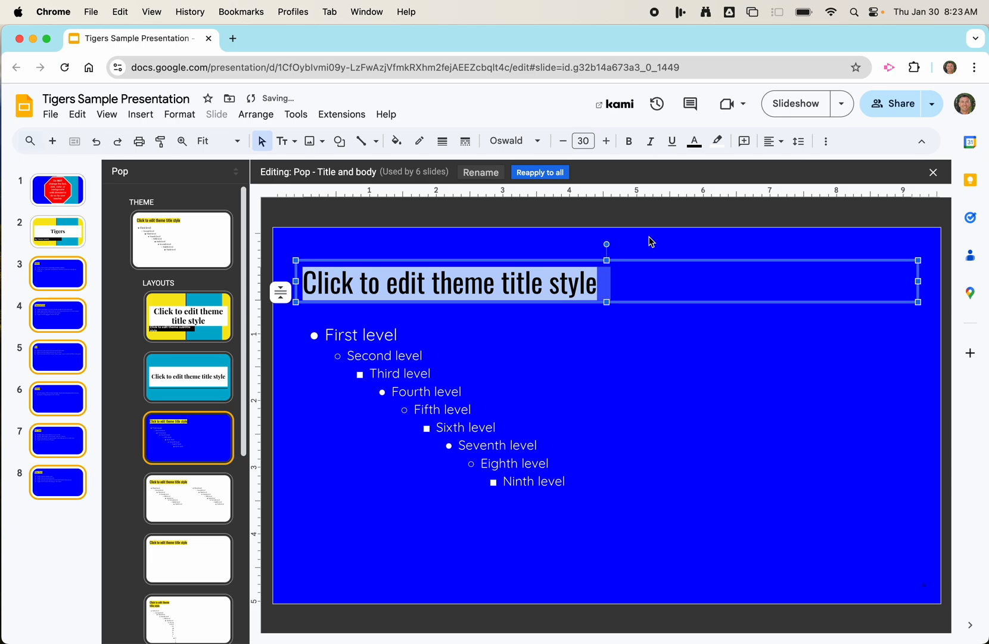
Leave the theme editor and check the title highlight on slides 3 through 6 and in the remaining slide thumbnails
click(67, 277)
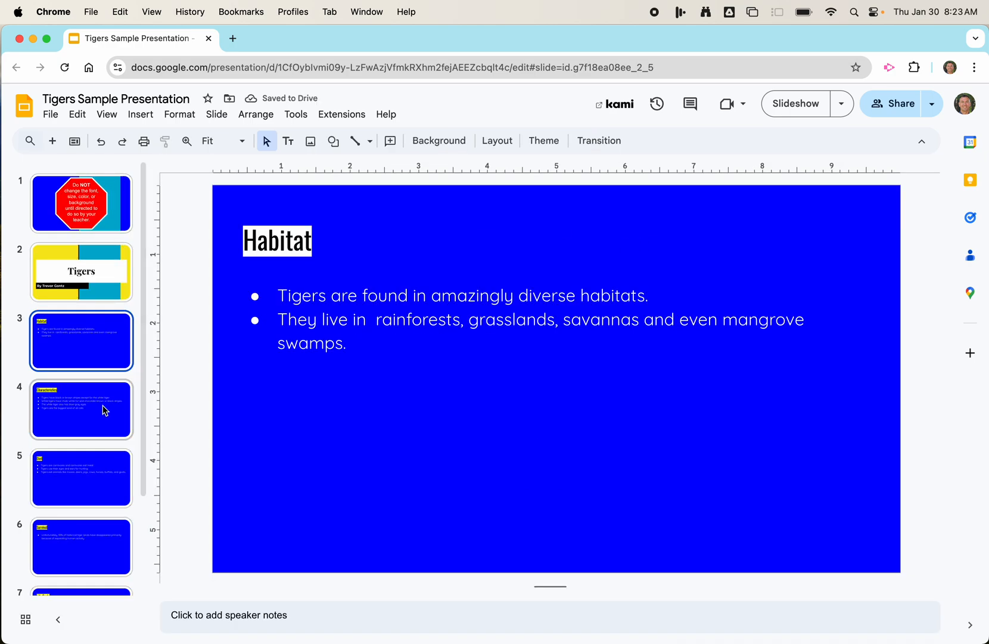
click(59, 424)
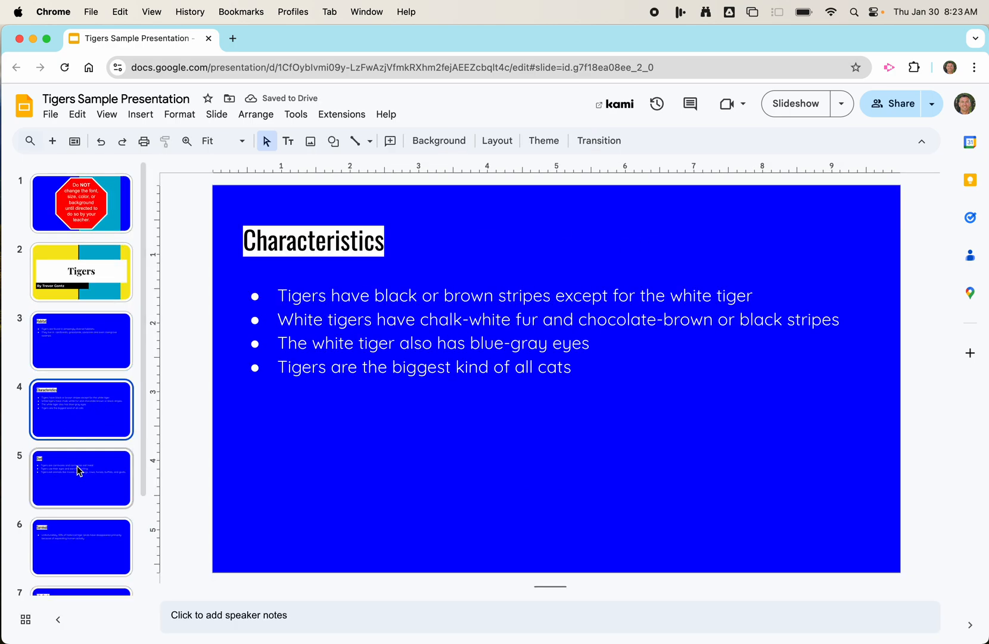
click(82, 483)
click(81, 546)
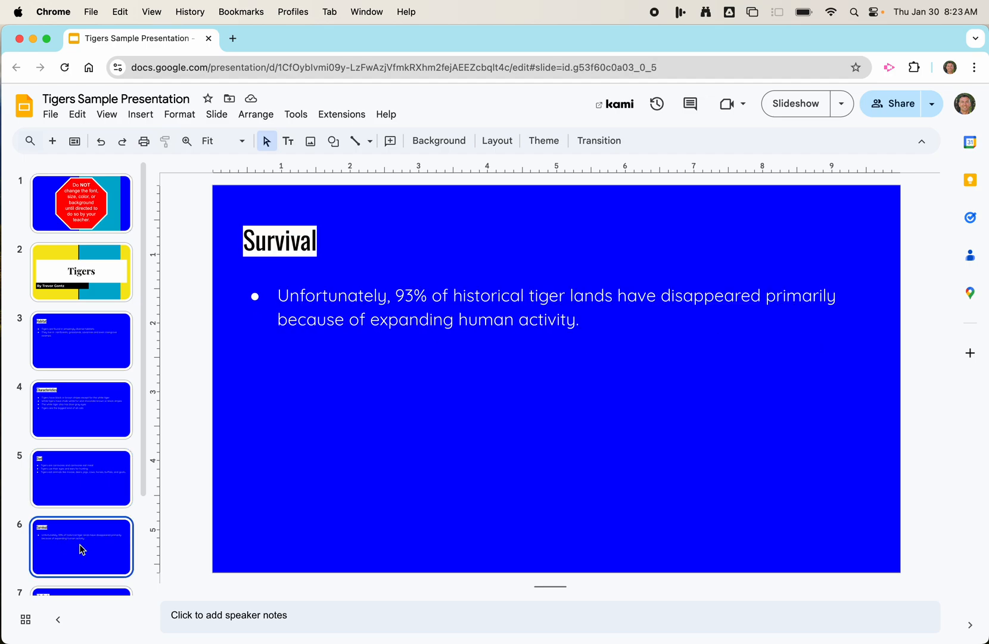
scroll(100, 514, down, 3)
scroll(100, 514, up, 3)
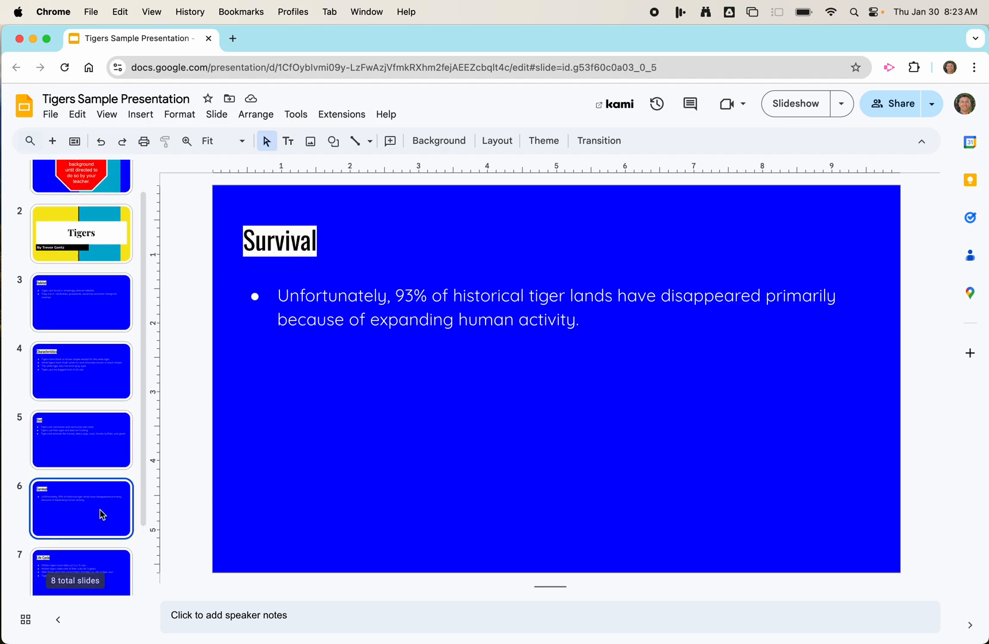
scroll(100, 514, down, 3)
key(Up)
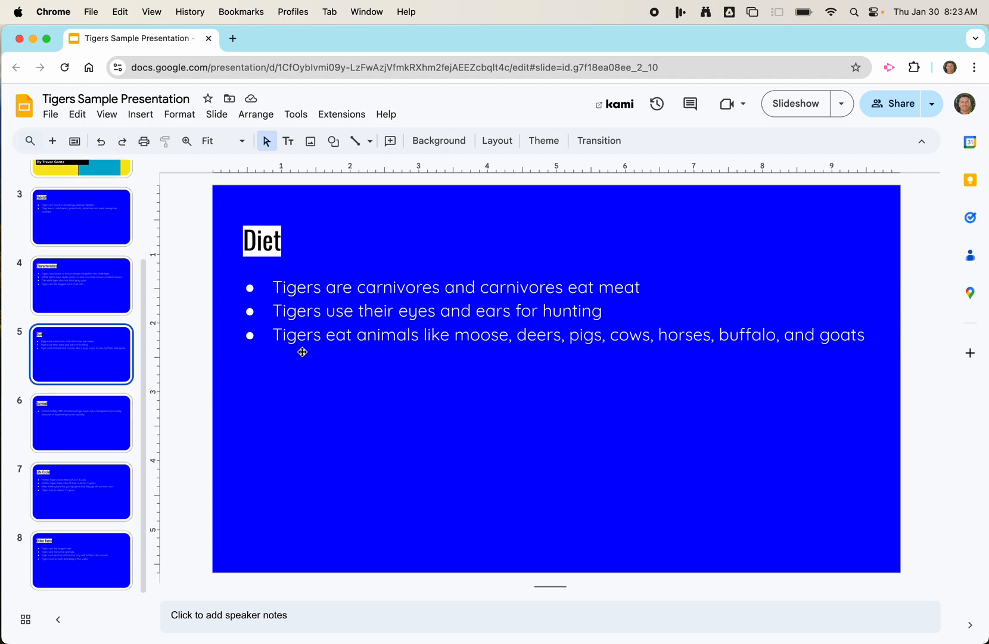
Open the theme's Title and body layout for editing and inspect its body levels and title placeholder
click(216, 115)
click(247, 355)
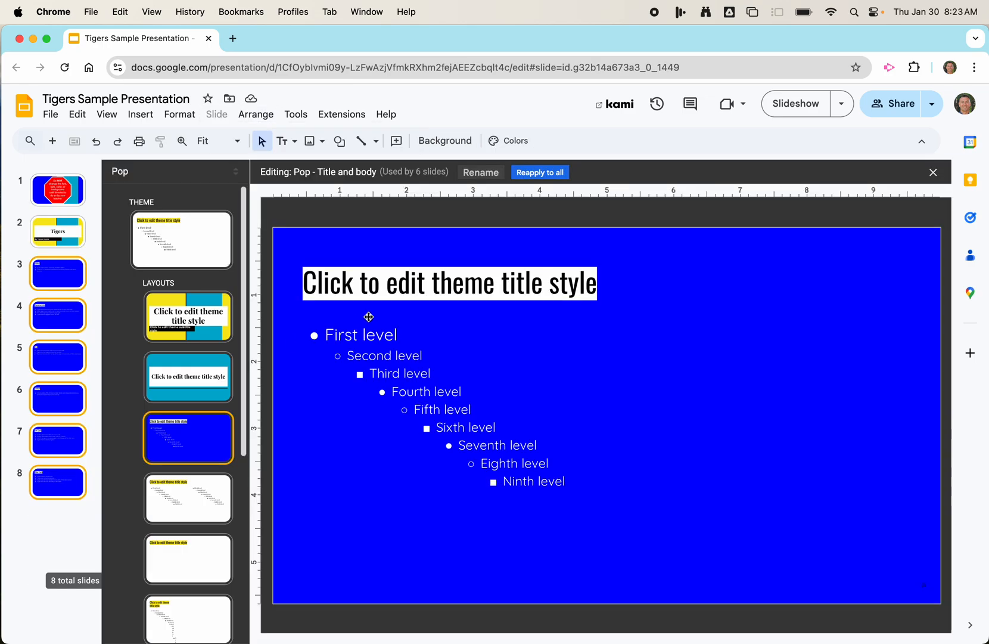
click(329, 332)
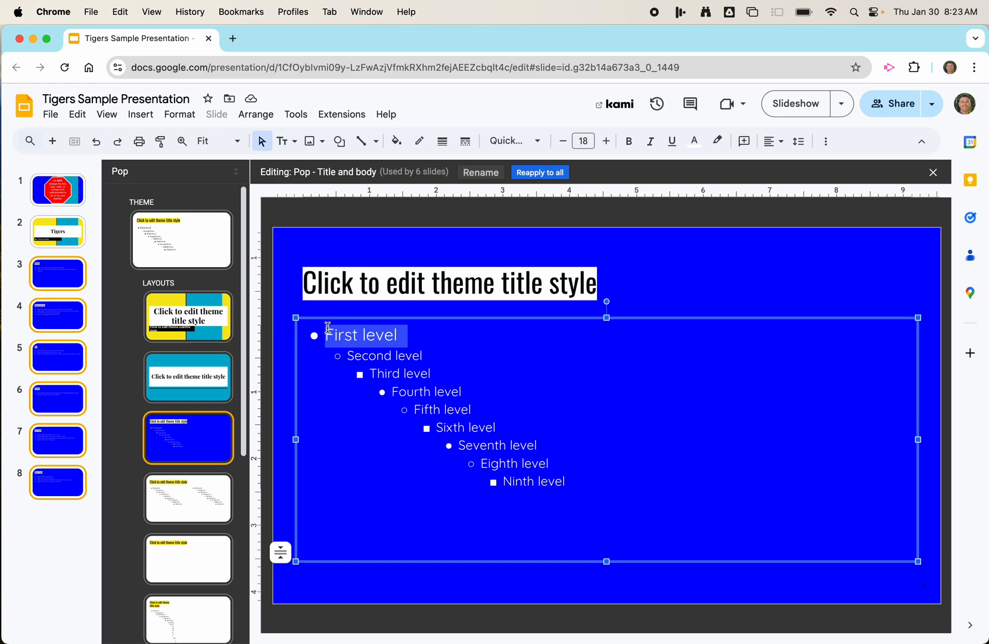
right_click(404, 390)
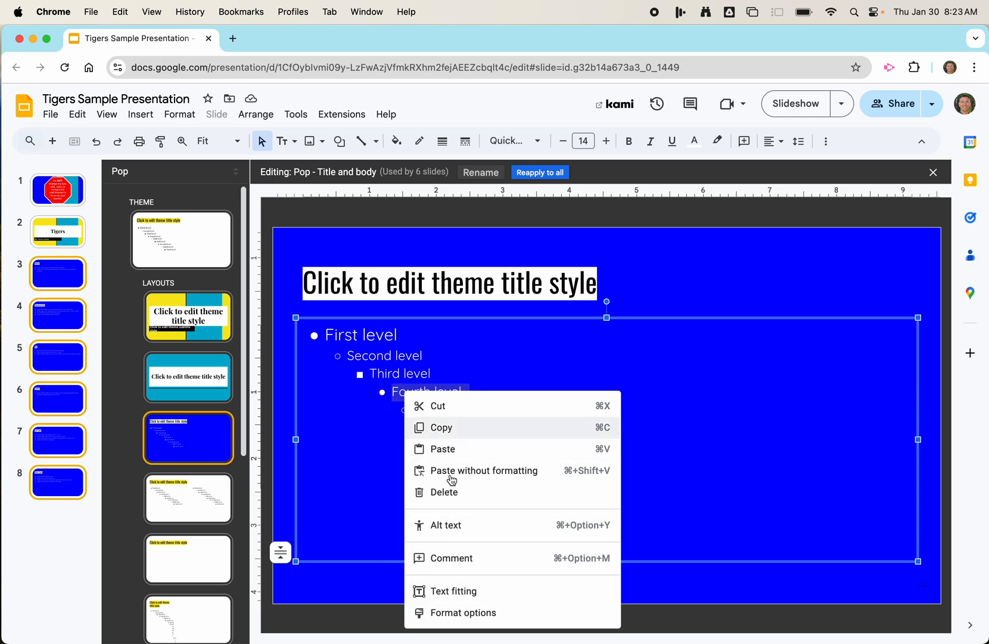
click(626, 279)
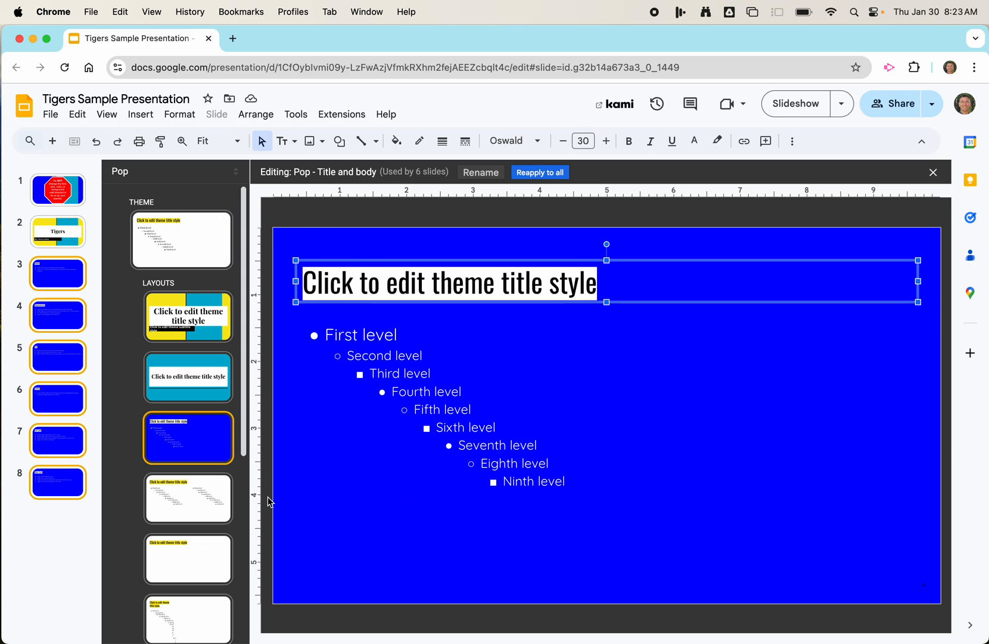
right_click(321, 316)
click(314, 315)
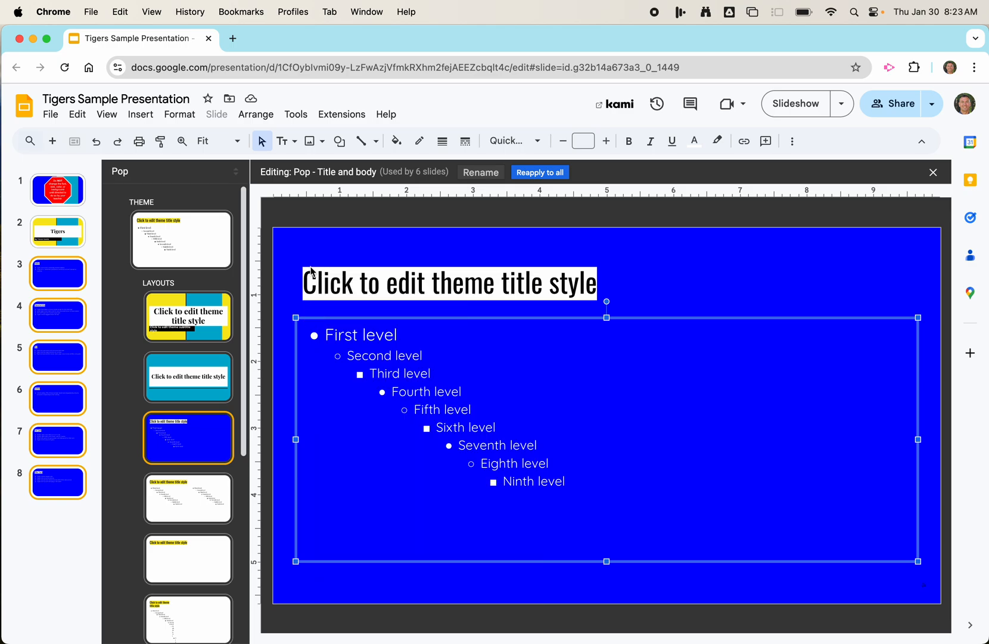
Change the Title and body layout's background to a solid dark cornflower blue, and check the result on slides 3 through 5
right_click(309, 237)
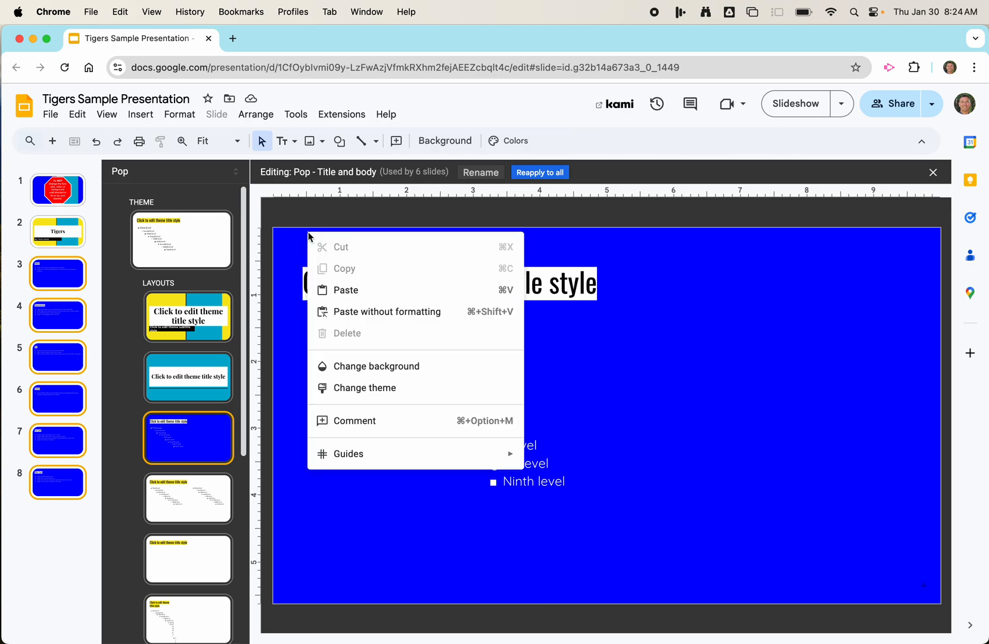
click(444, 366)
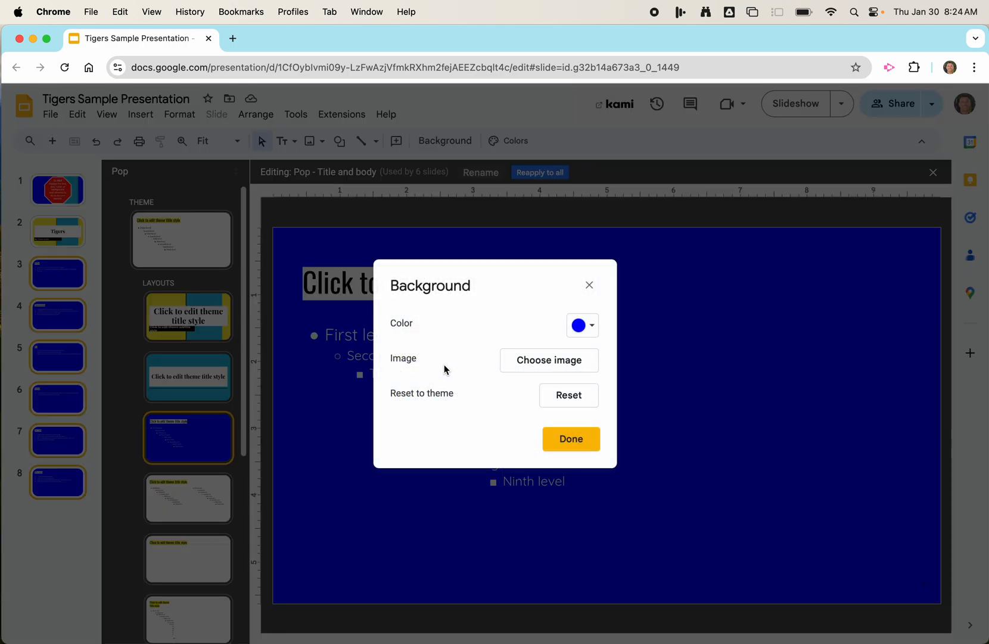
click(587, 340)
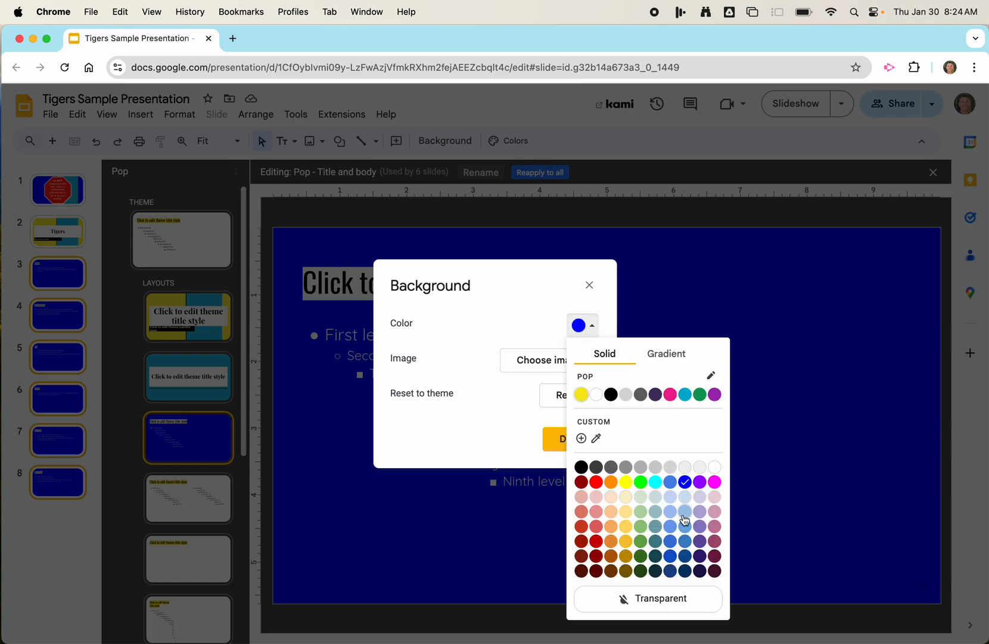
click(671, 557)
click(576, 439)
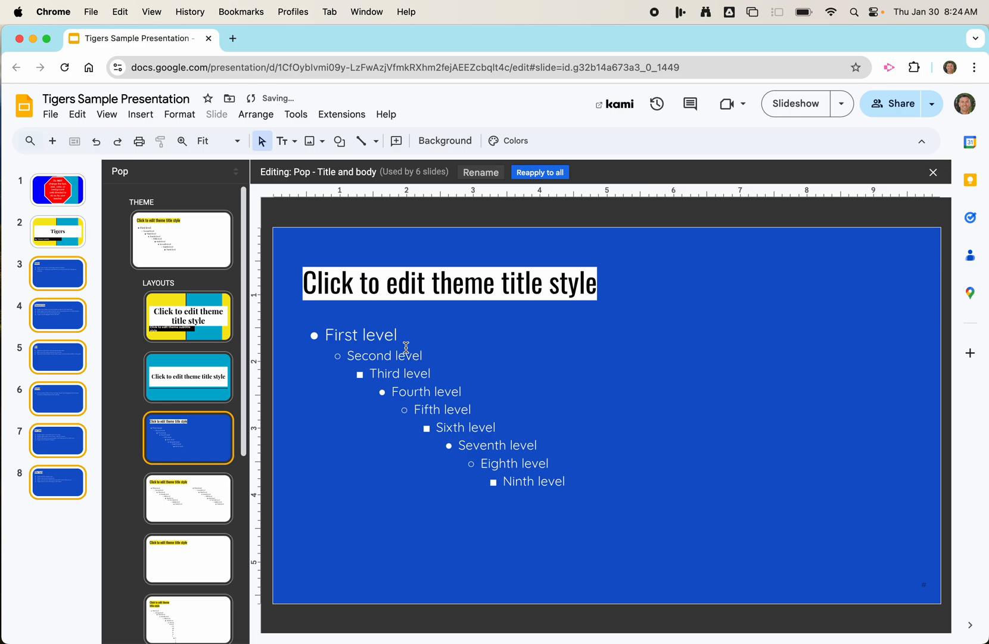
click(79, 280)
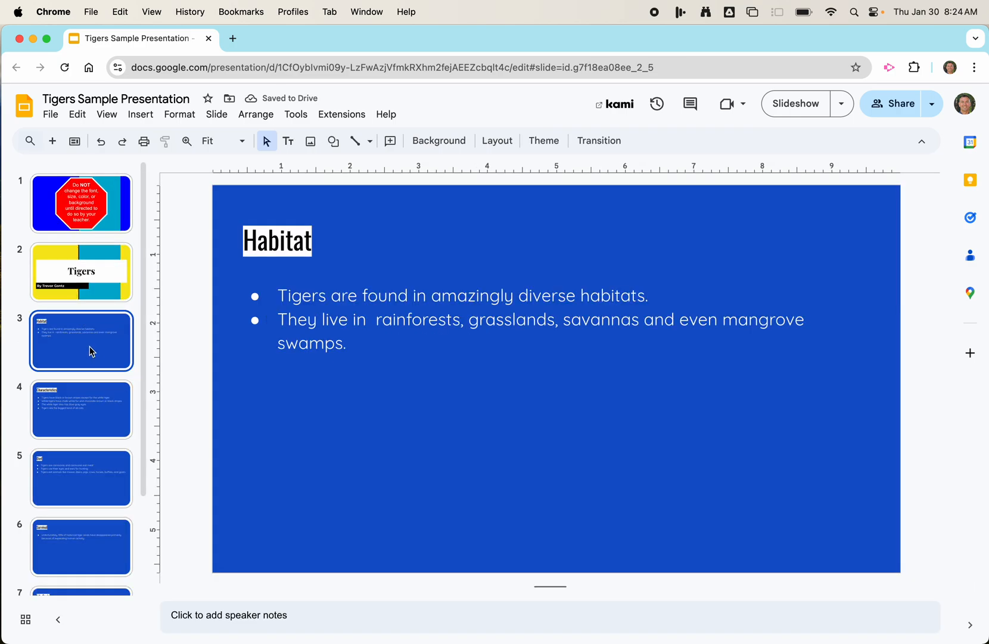
click(90, 413)
click(95, 461)
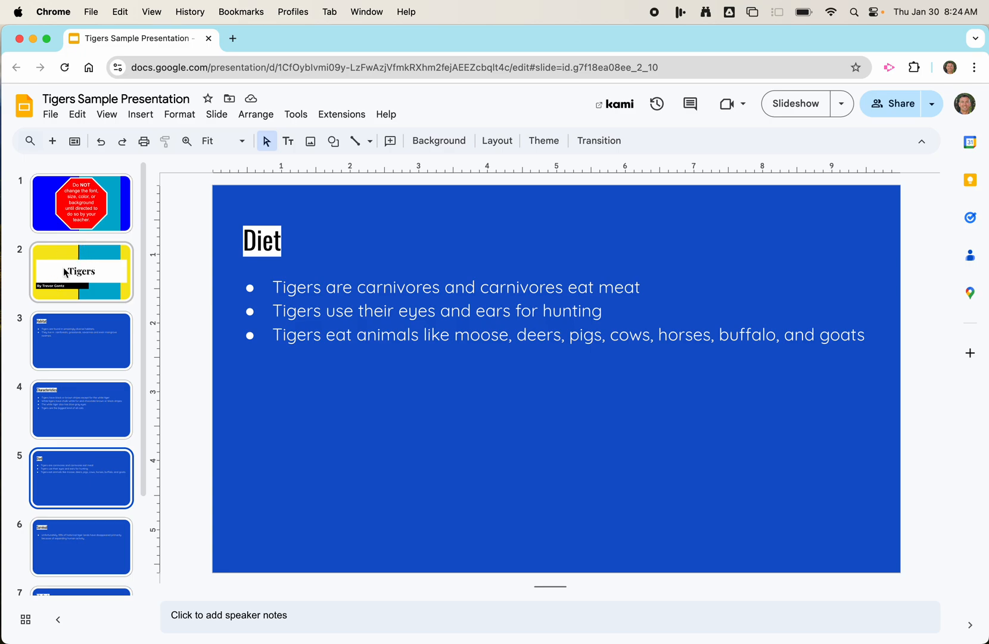
Reopen the theme editor and compare the Title slide layout with the Title and body layout
click(216, 114)
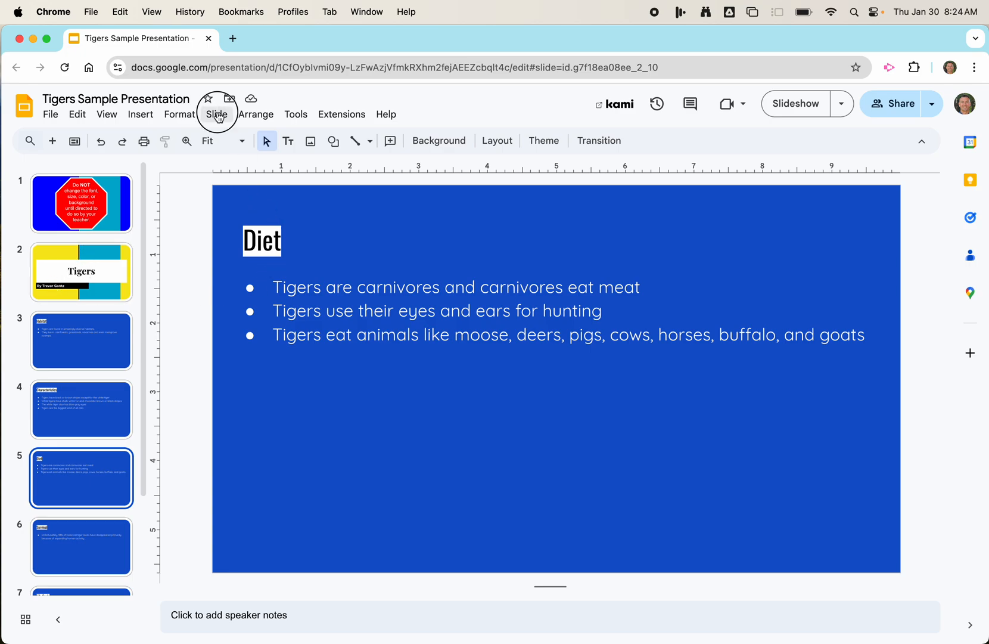
click(252, 355)
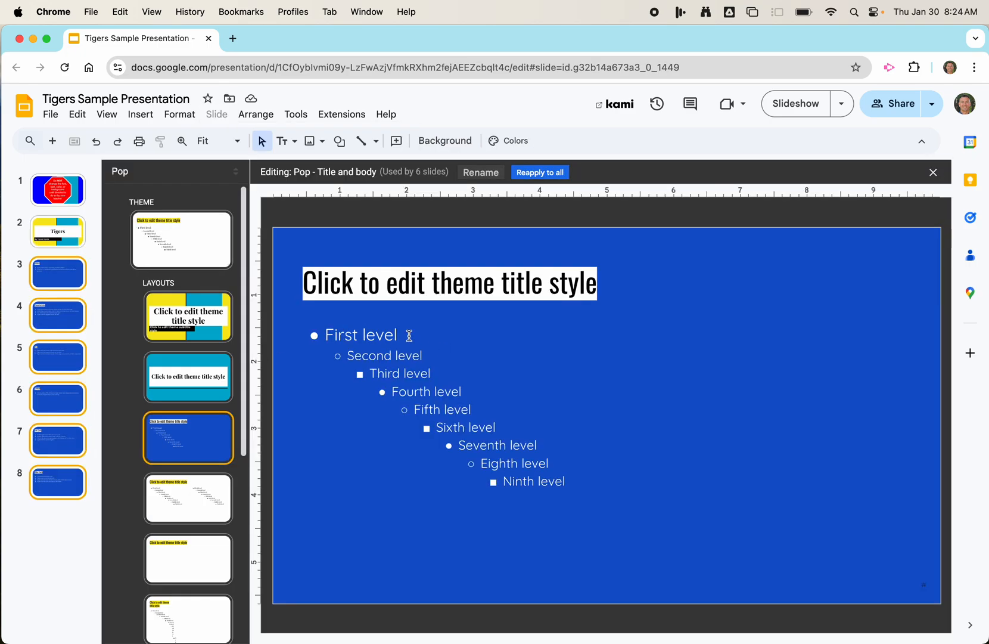
click(189, 316)
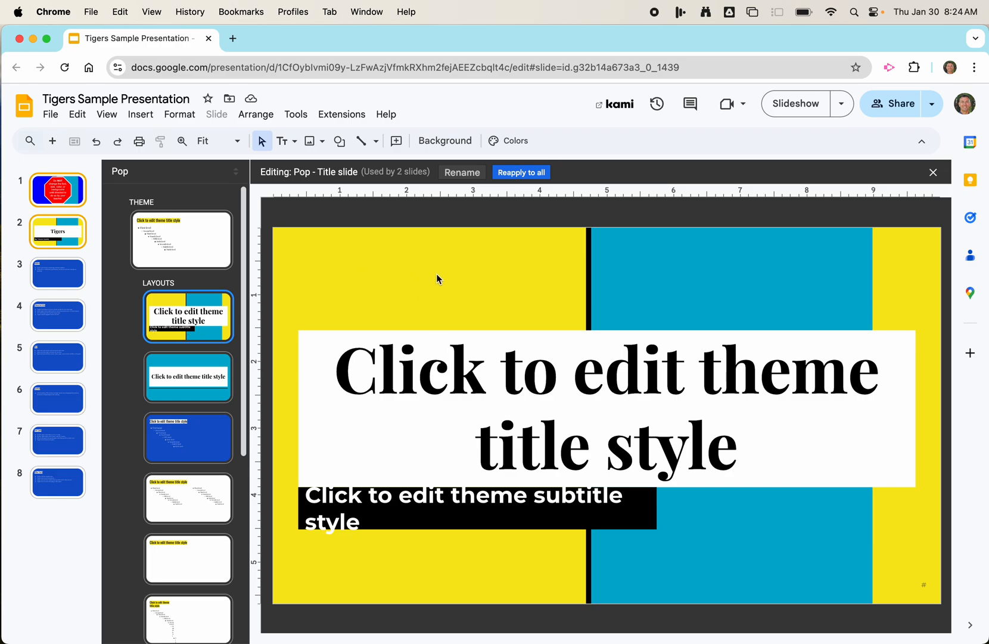
click(183, 448)
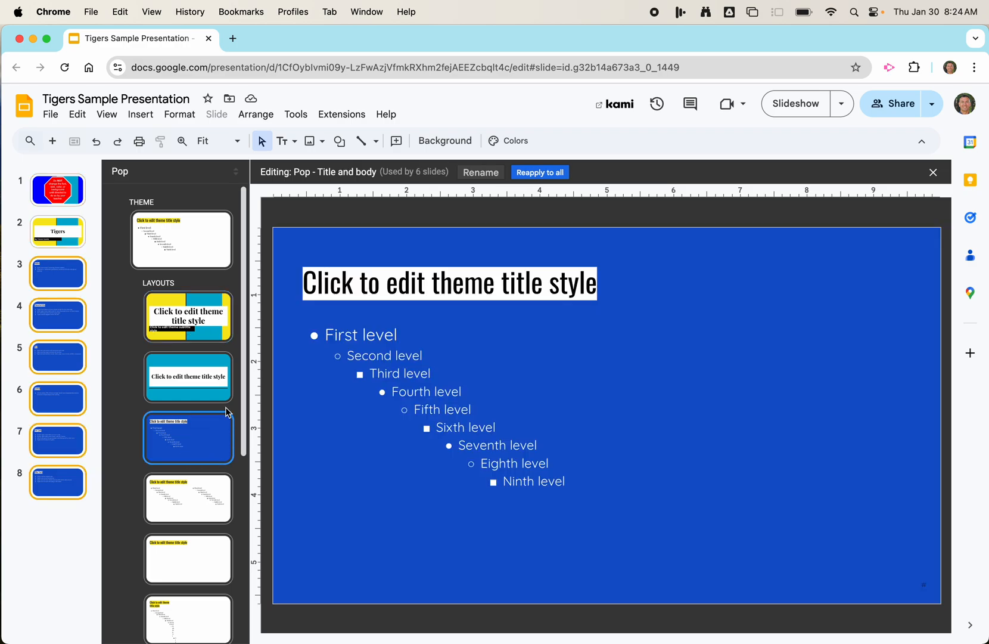
Change the Title and body layout's background to solid bright blue
right_click(412, 242)
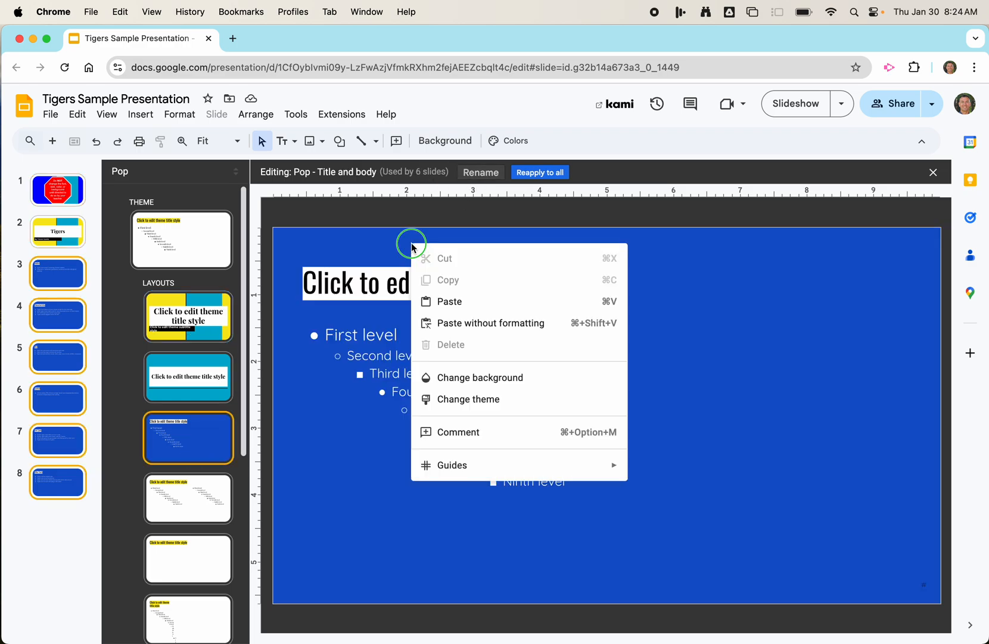
click(463, 374)
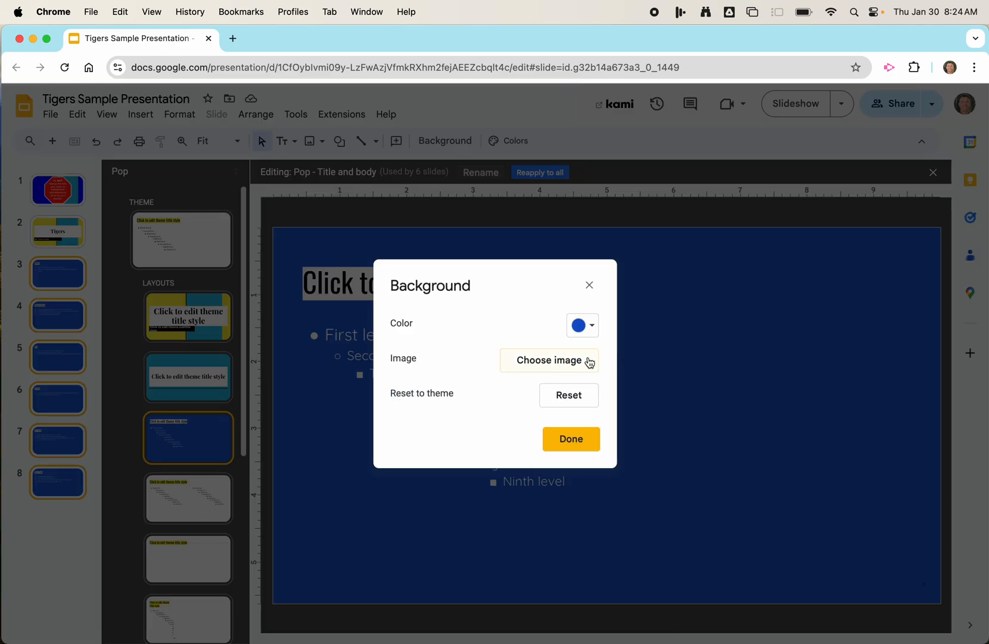
click(583, 325)
click(684, 481)
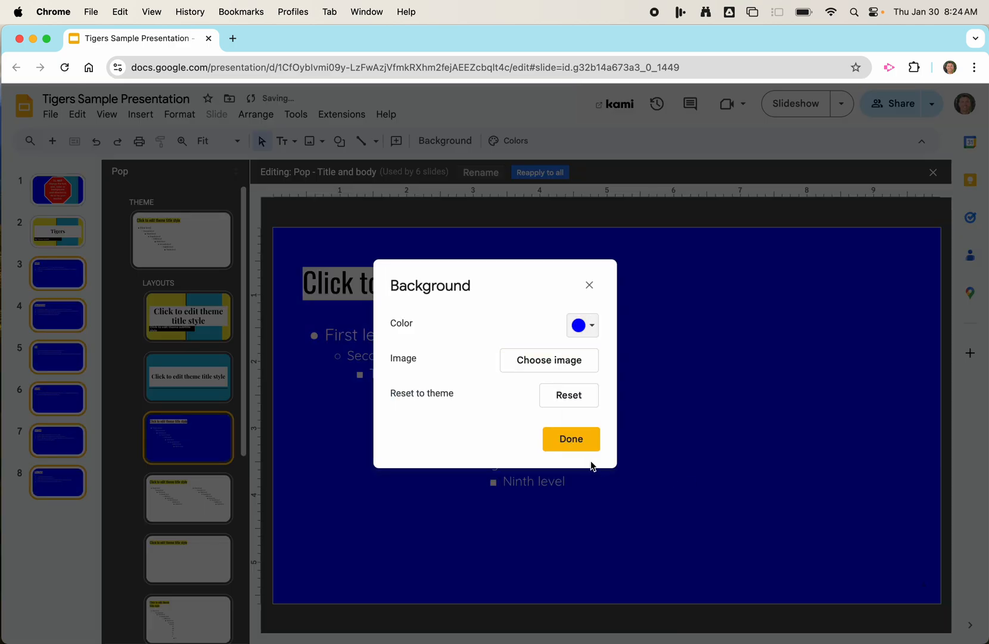
click(569, 438)
Open the Title slide layout for editing and fill its teal rectangle with solid bright blue
click(214, 322)
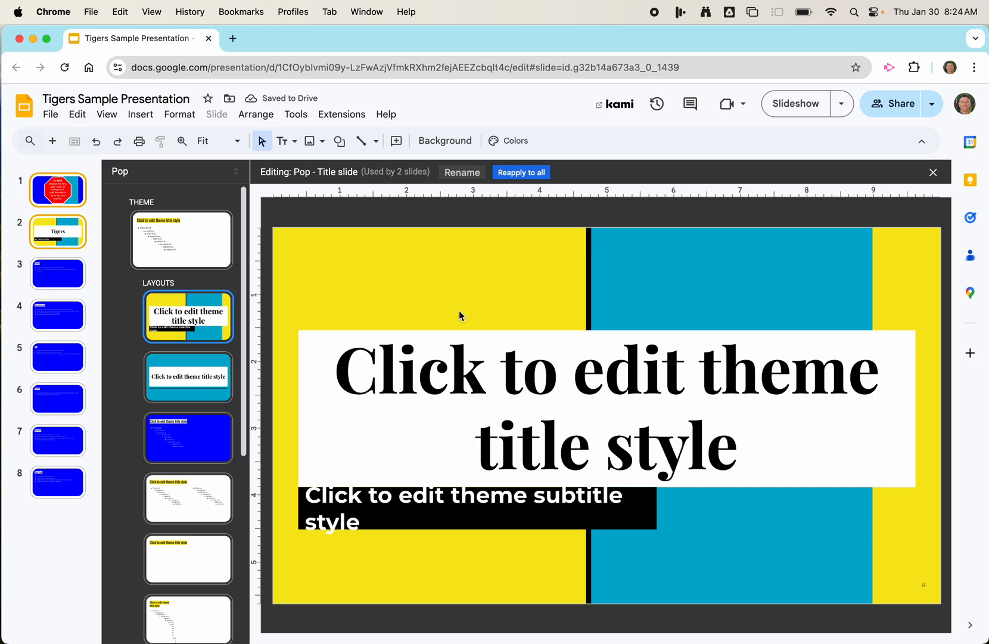
click(441, 279)
click(605, 266)
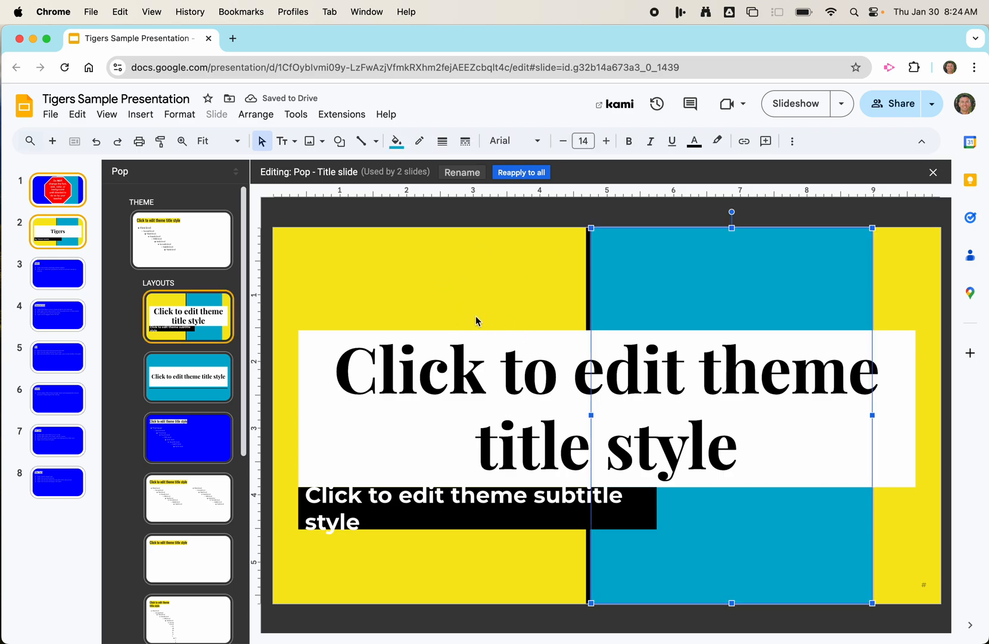
click(480, 268)
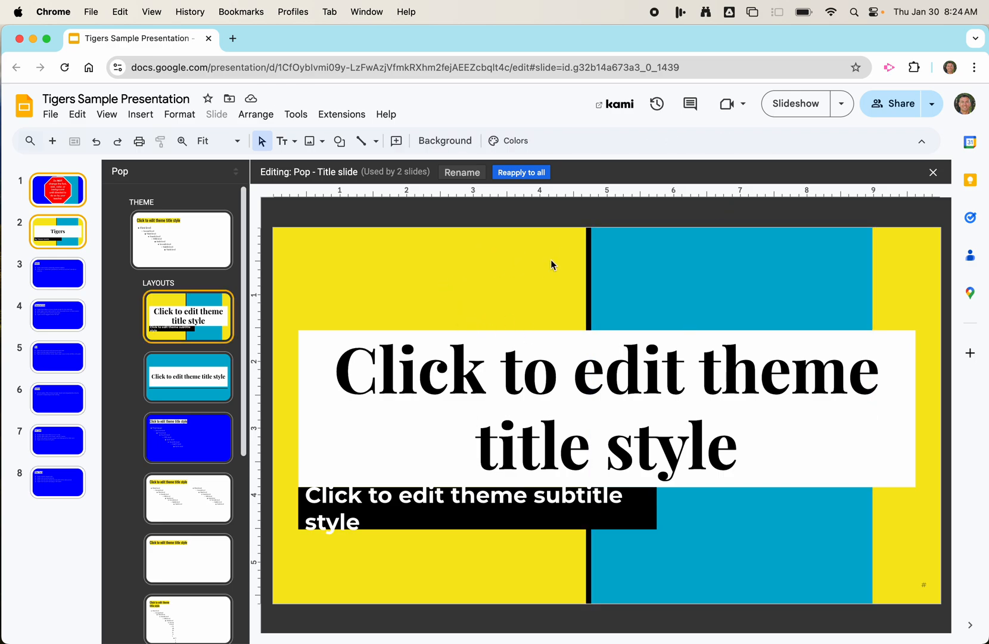
click(722, 279)
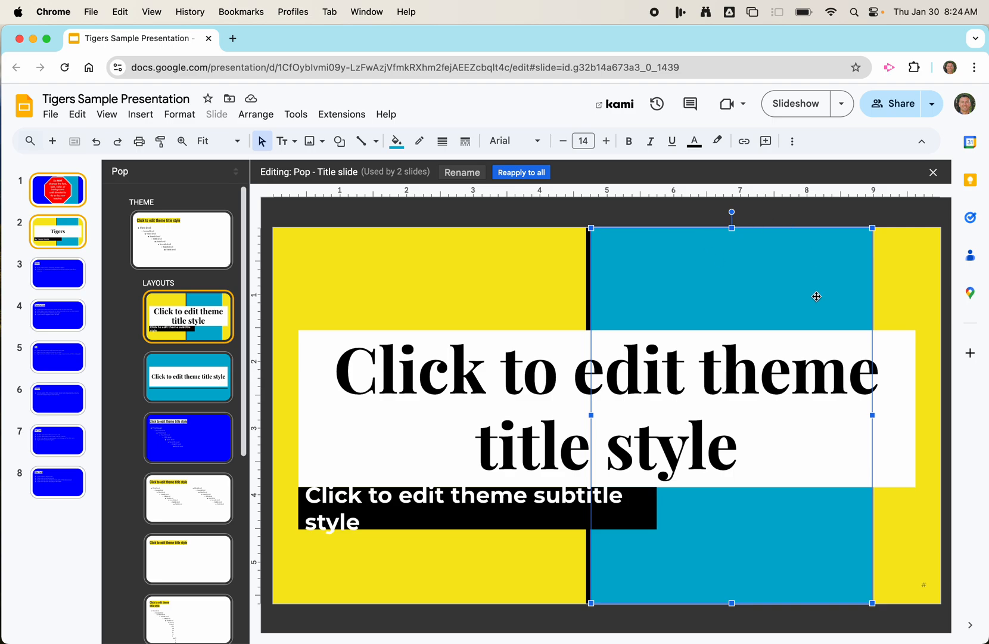
click(397, 142)
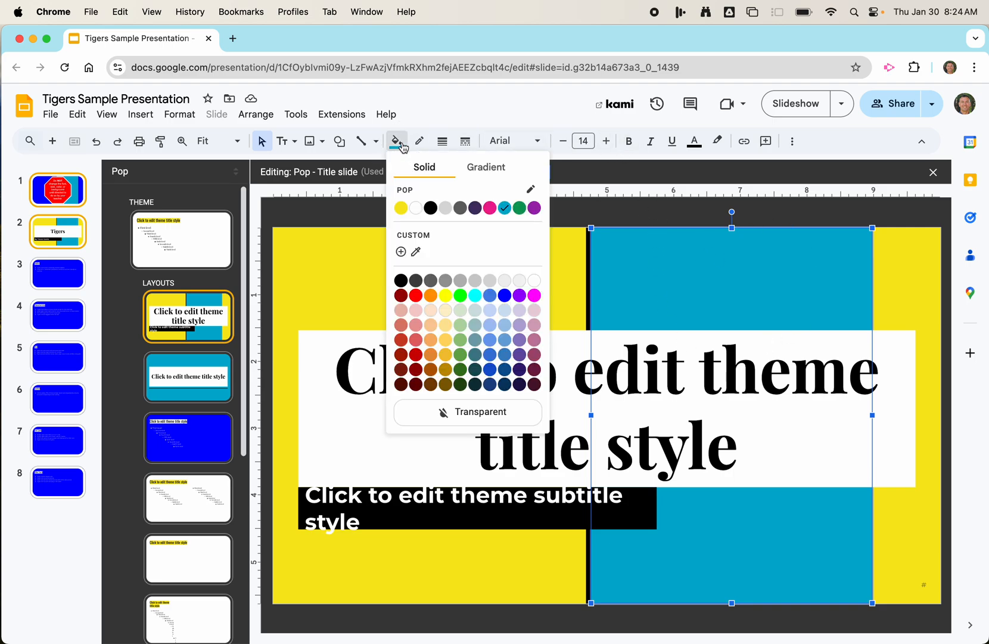
click(507, 295)
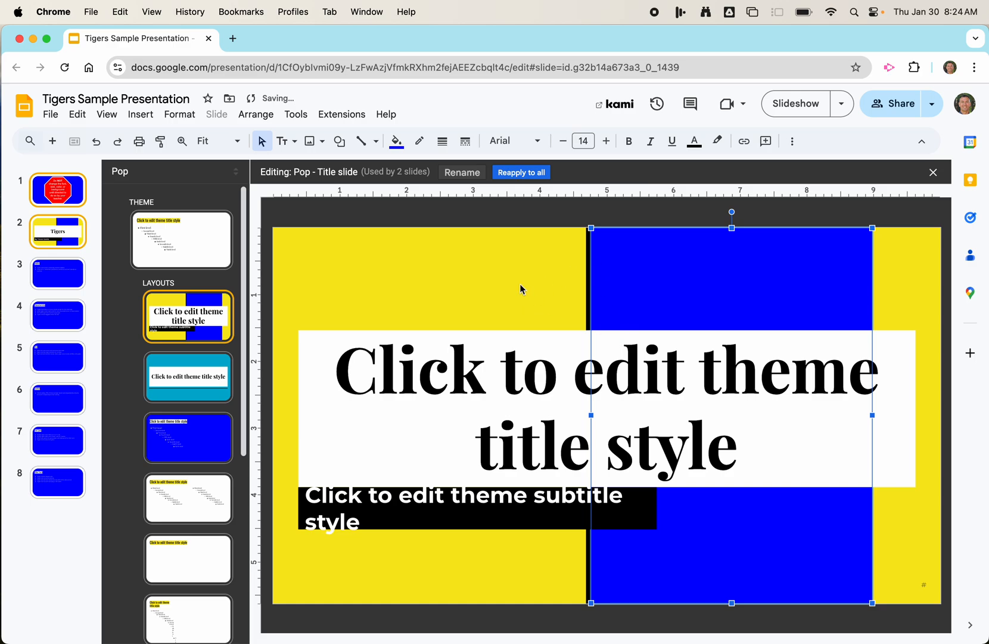
click(520, 288)
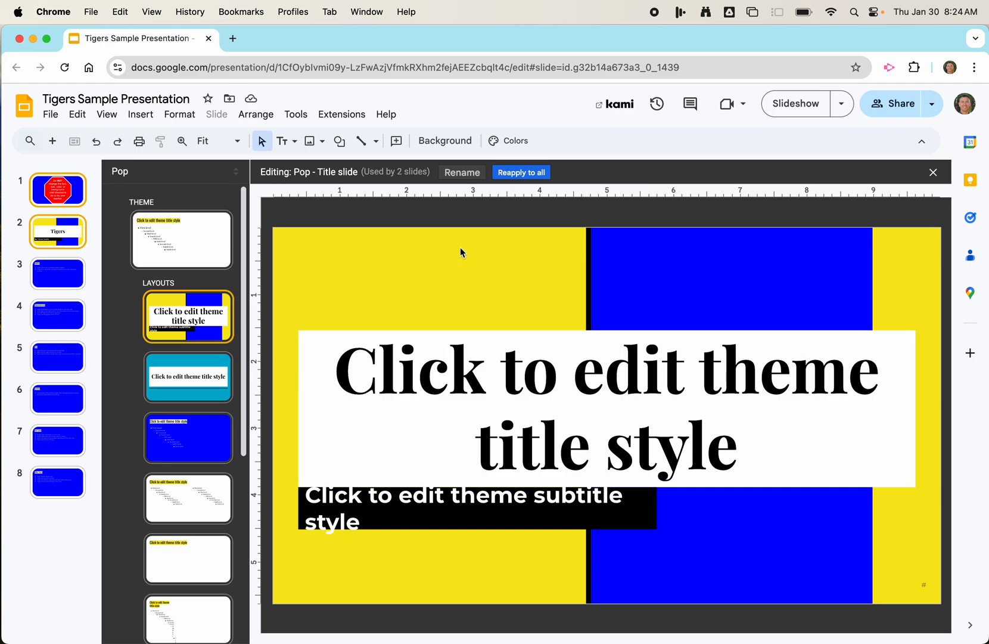
Change the Title slide layout's background to the theme's solid white
right_click(452, 260)
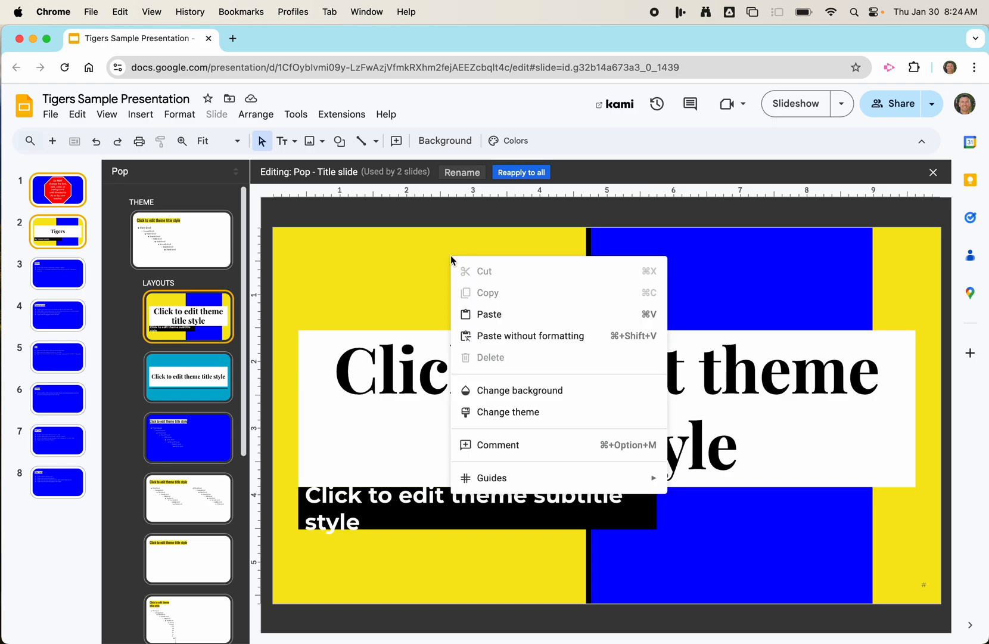
click(504, 394)
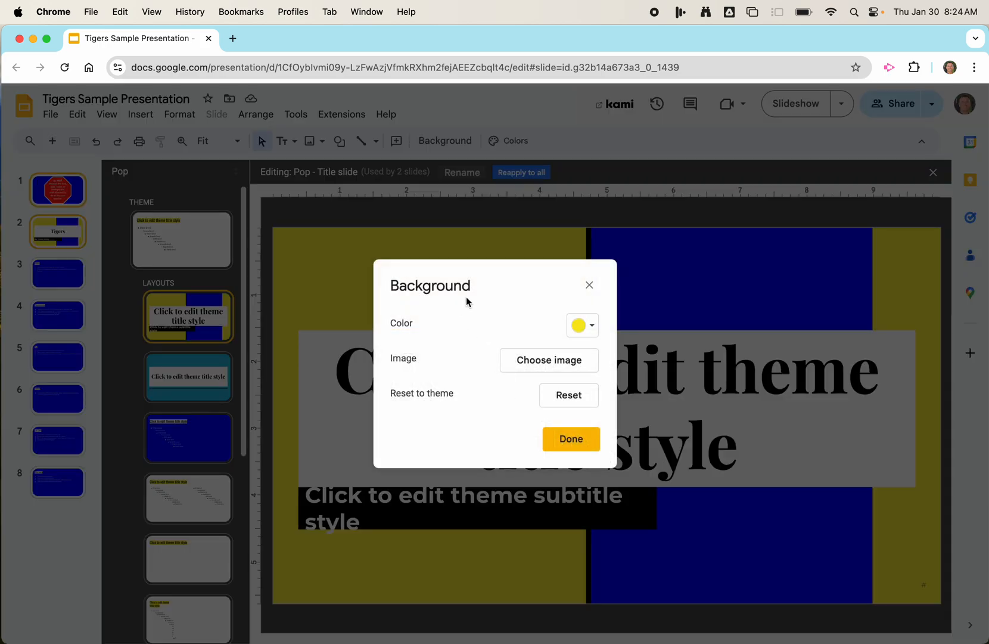
click(593, 327)
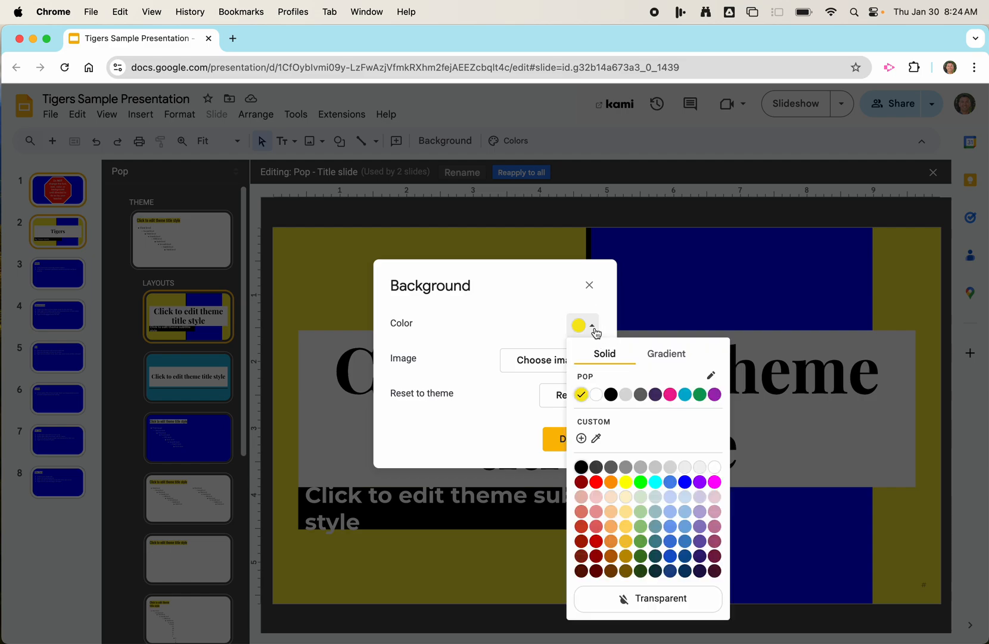
click(596, 395)
click(572, 440)
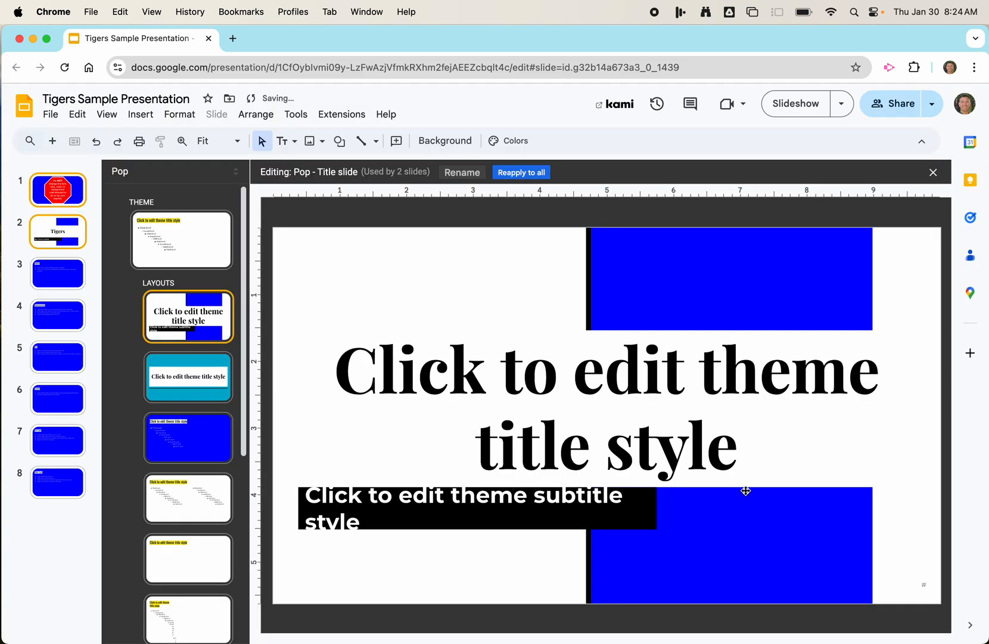
Return to the slides to compare the Tigers title slide with the Habitat slide, and delete the opening stop-sign slide
click(63, 233)
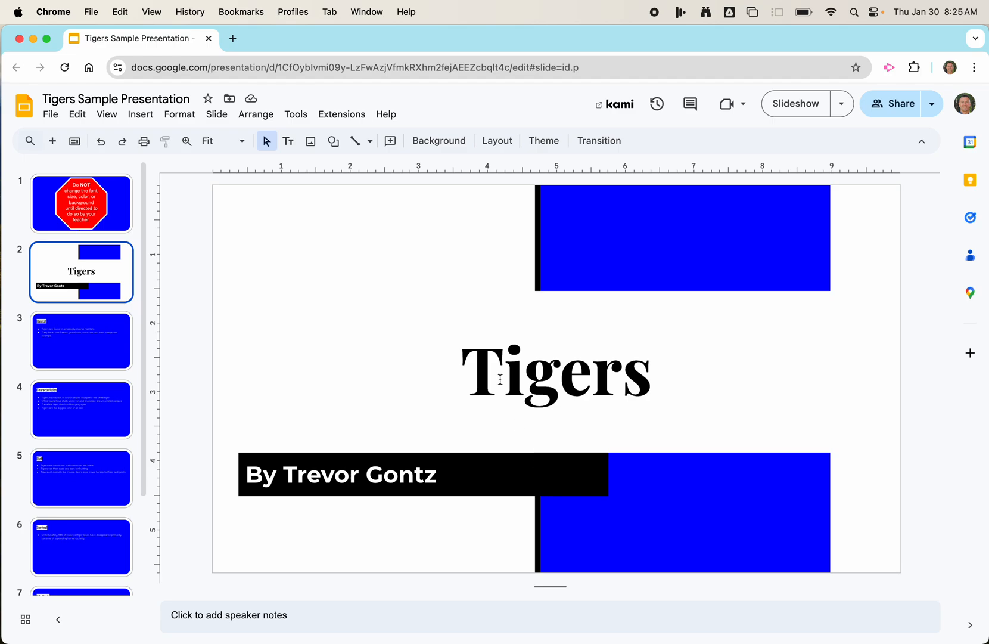
click(105, 343)
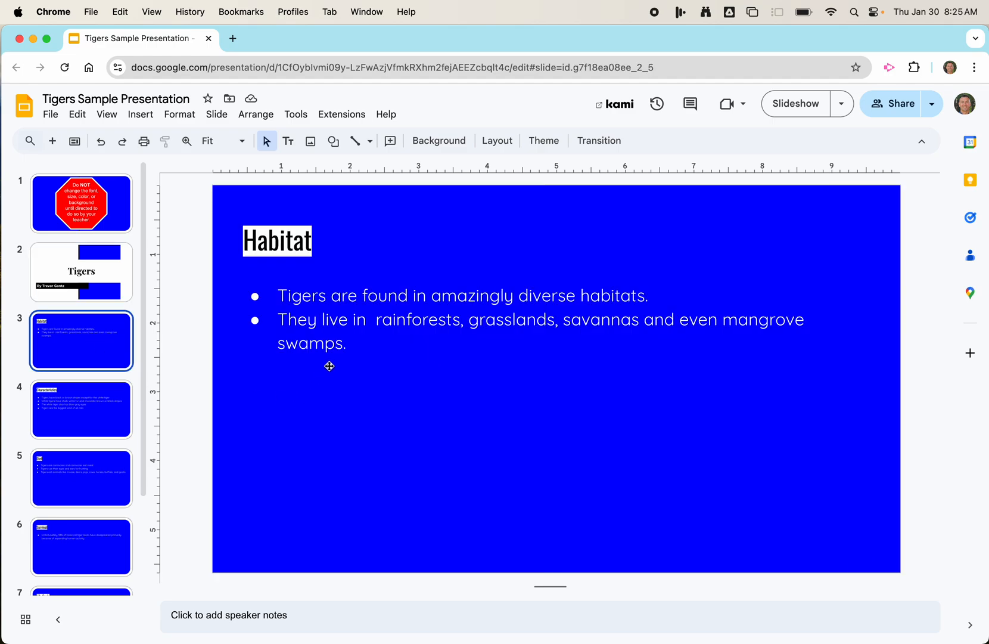
click(99, 257)
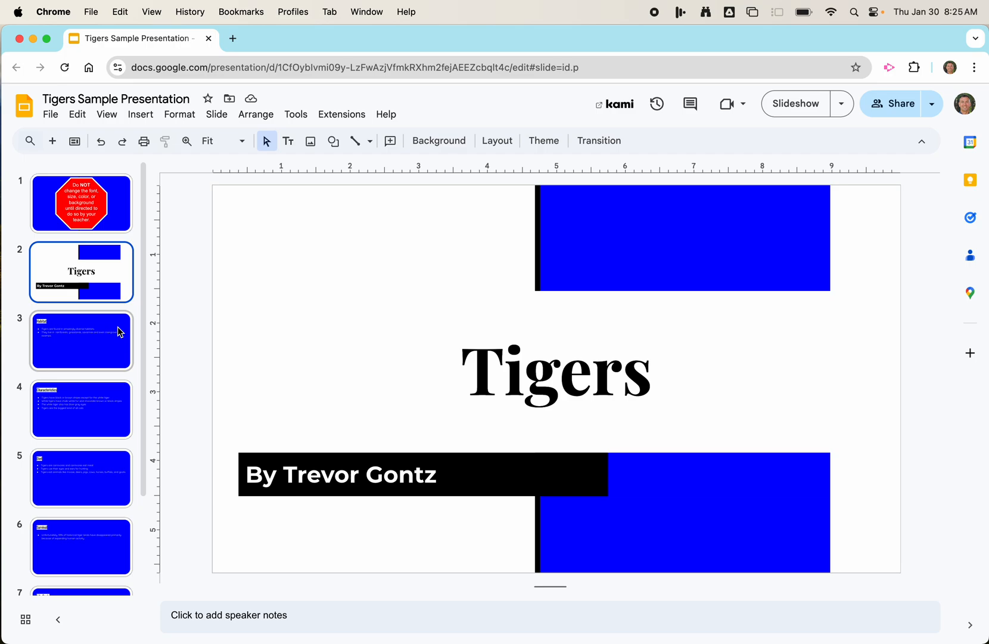
click(76, 189)
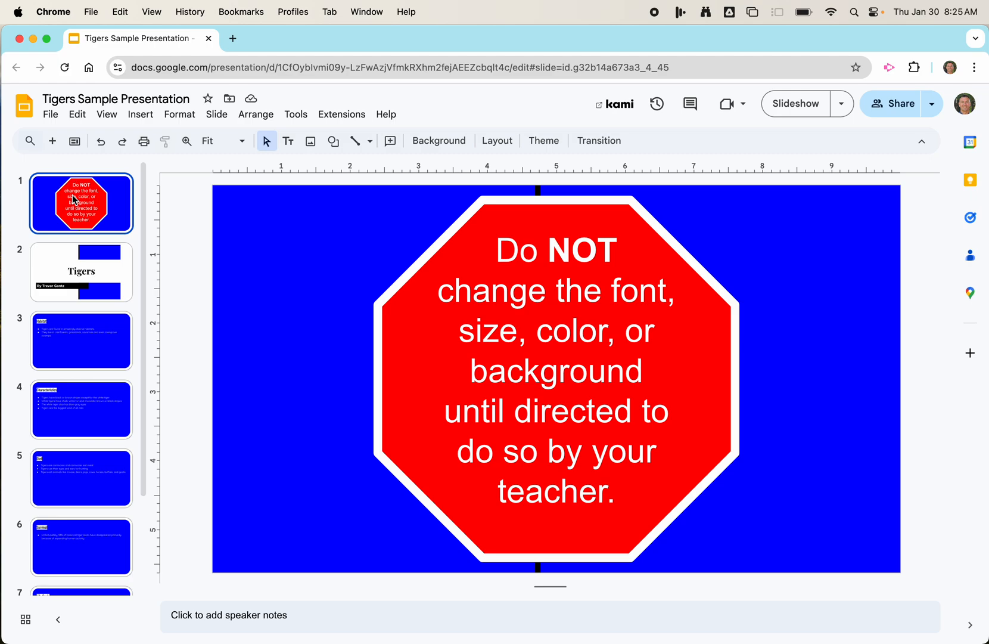
key(Delete)
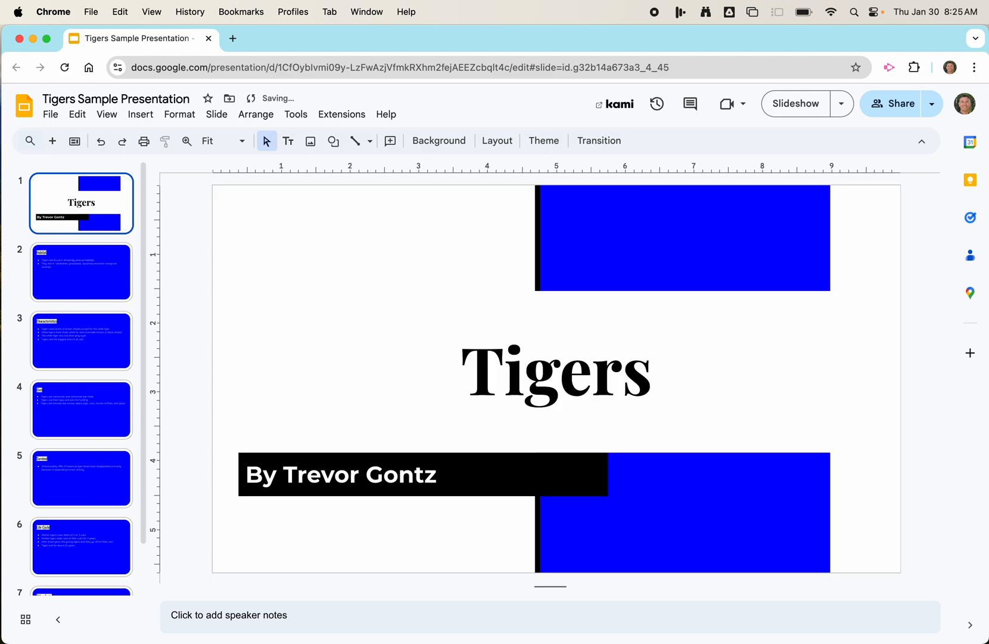